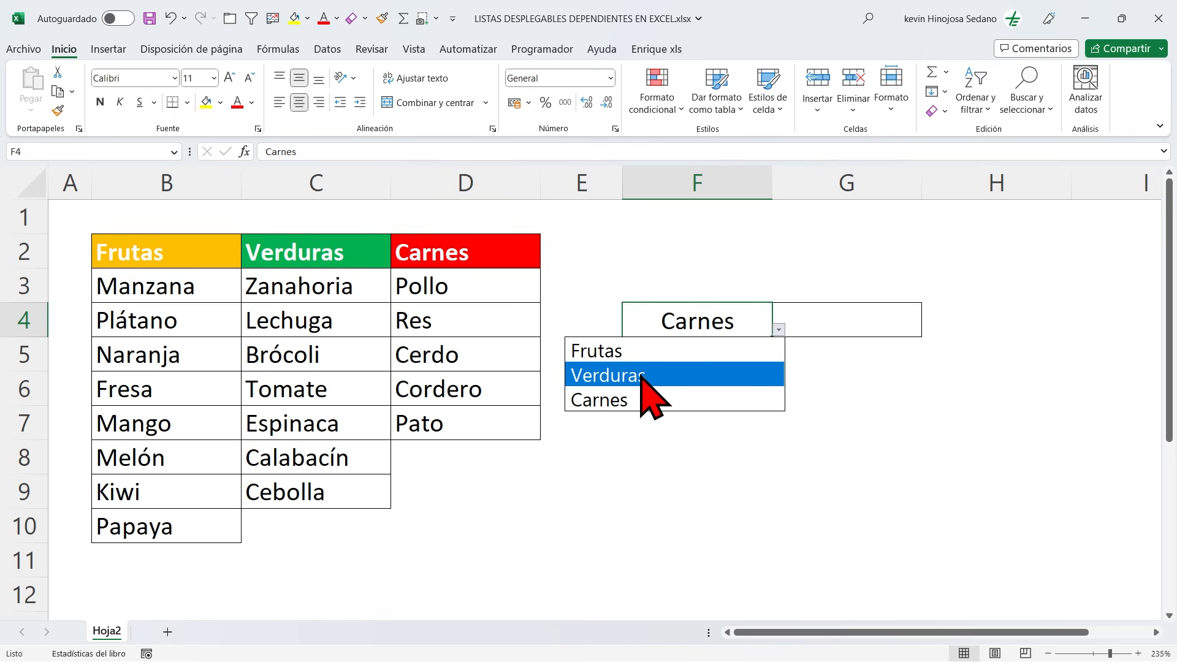
- Choose Verduras from the drop-down list in F4 and review the dependent options offered in G4
left_click(641, 375)
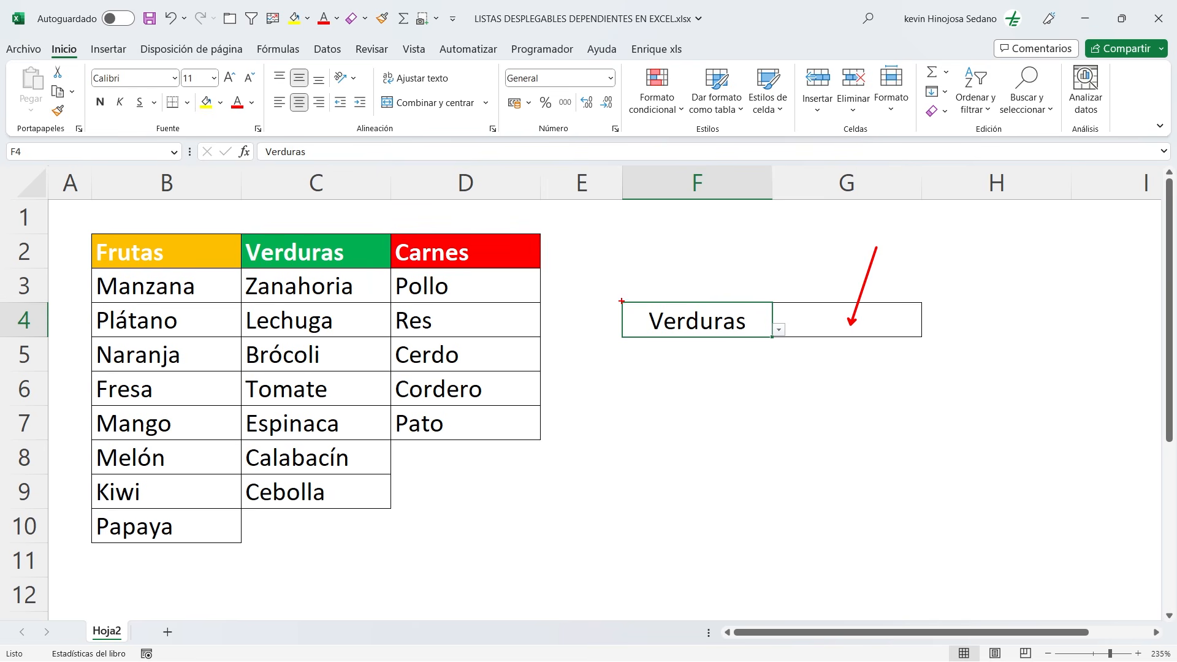
mouse_move(619, 299)
left_mouse_down()
mouse_move(714, 340)
mouse_move(773, 341)
left_mouse_up()
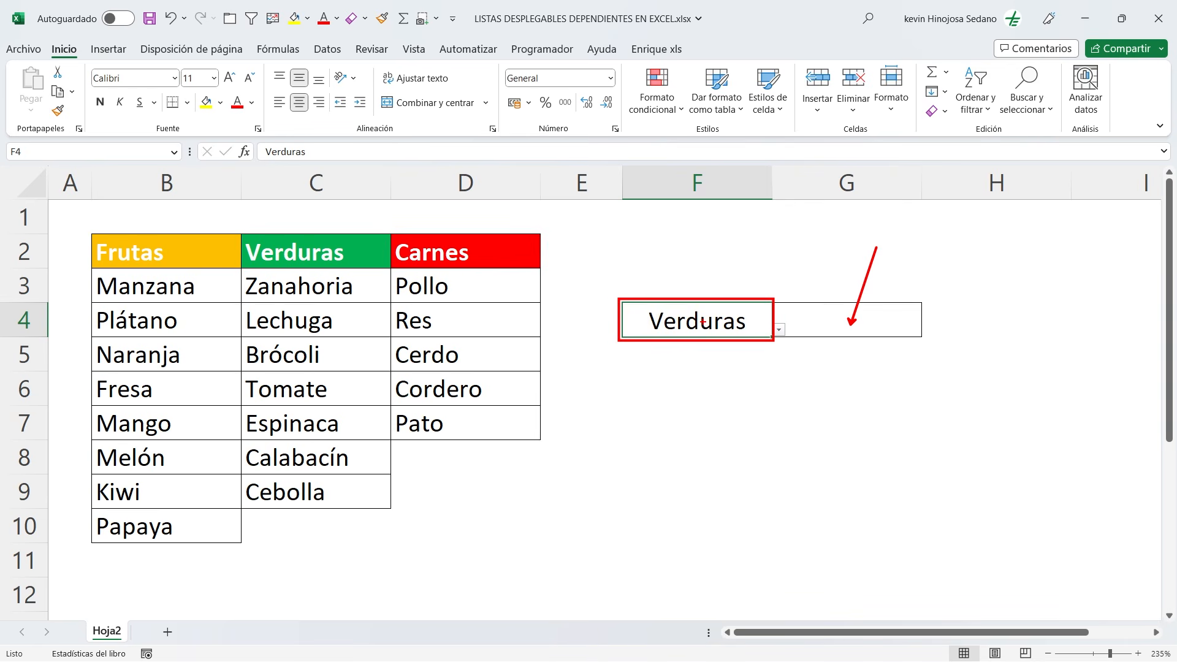
left_click_drag(622, 222, 635, 314)
key("ctrl+z")
key("ctrl+z")
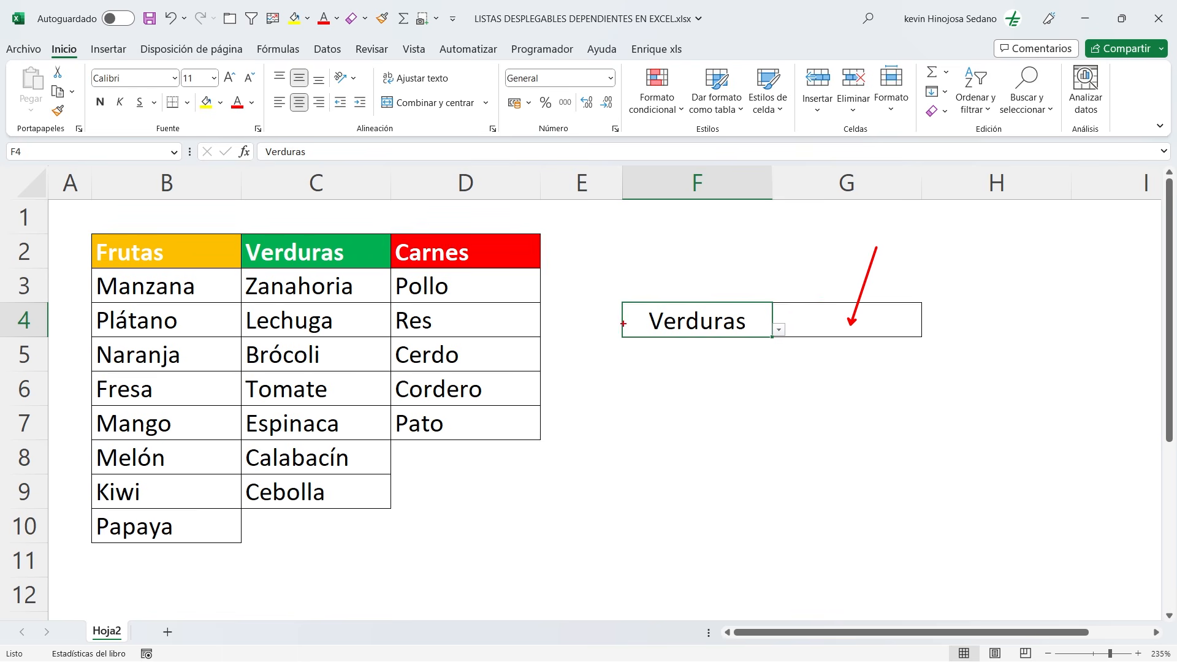
left_click_drag(237, 268, 390, 509)
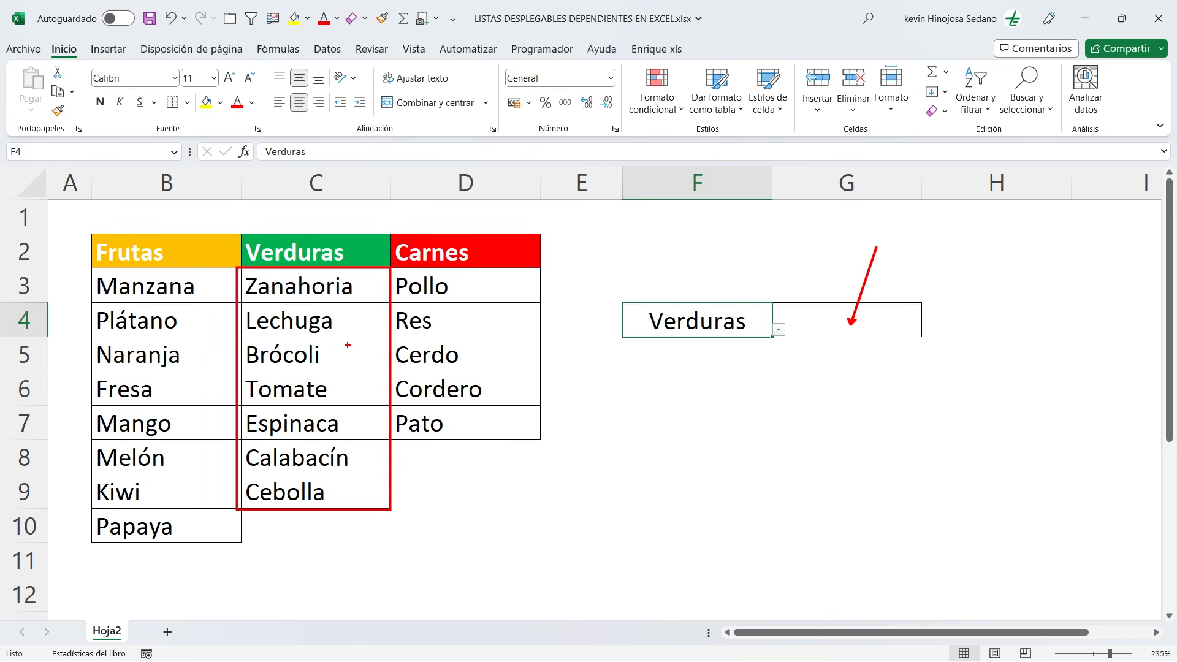
key("Escape")
left_click(880, 324)
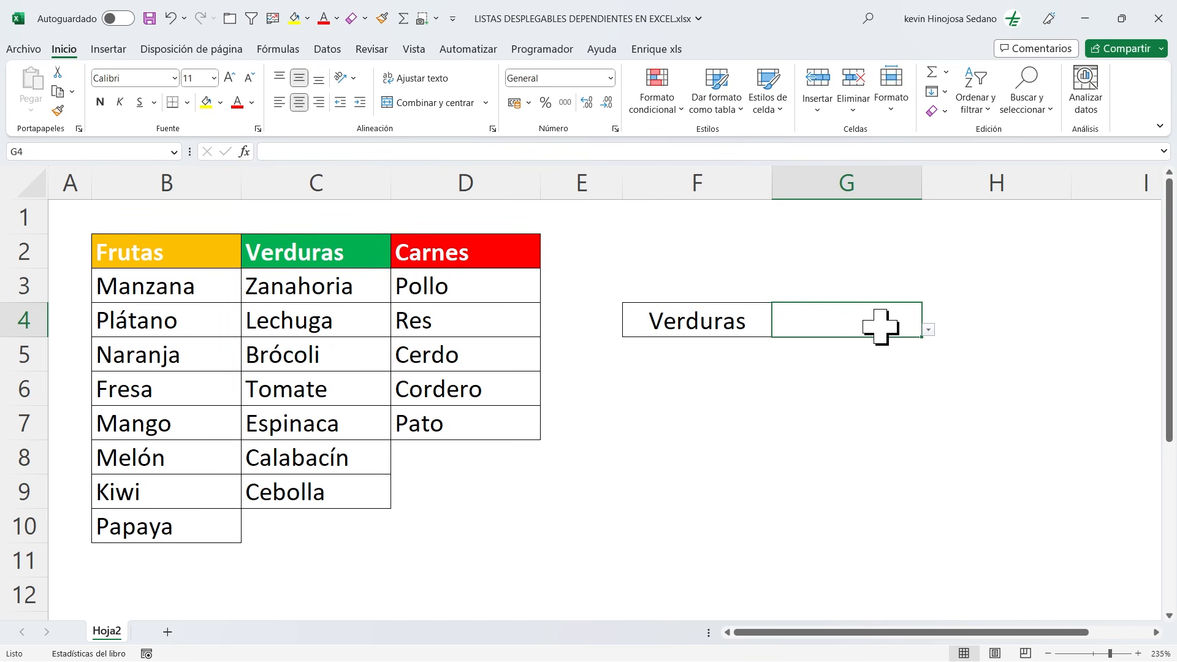
left_click(929, 329)
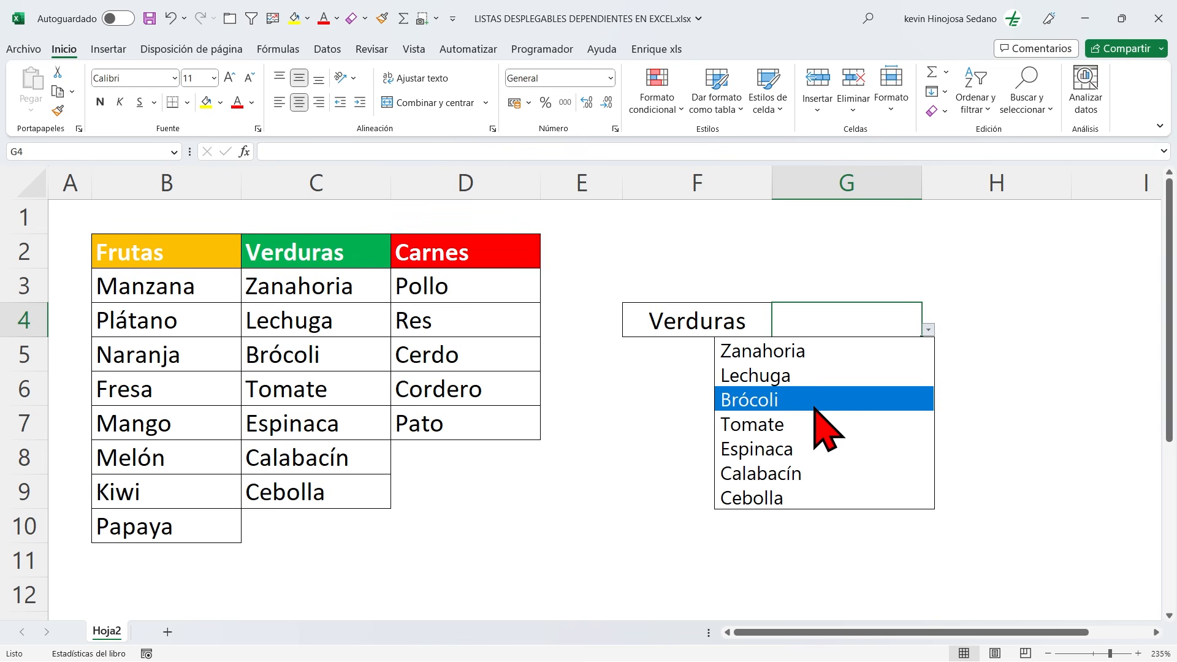
key("Escape")
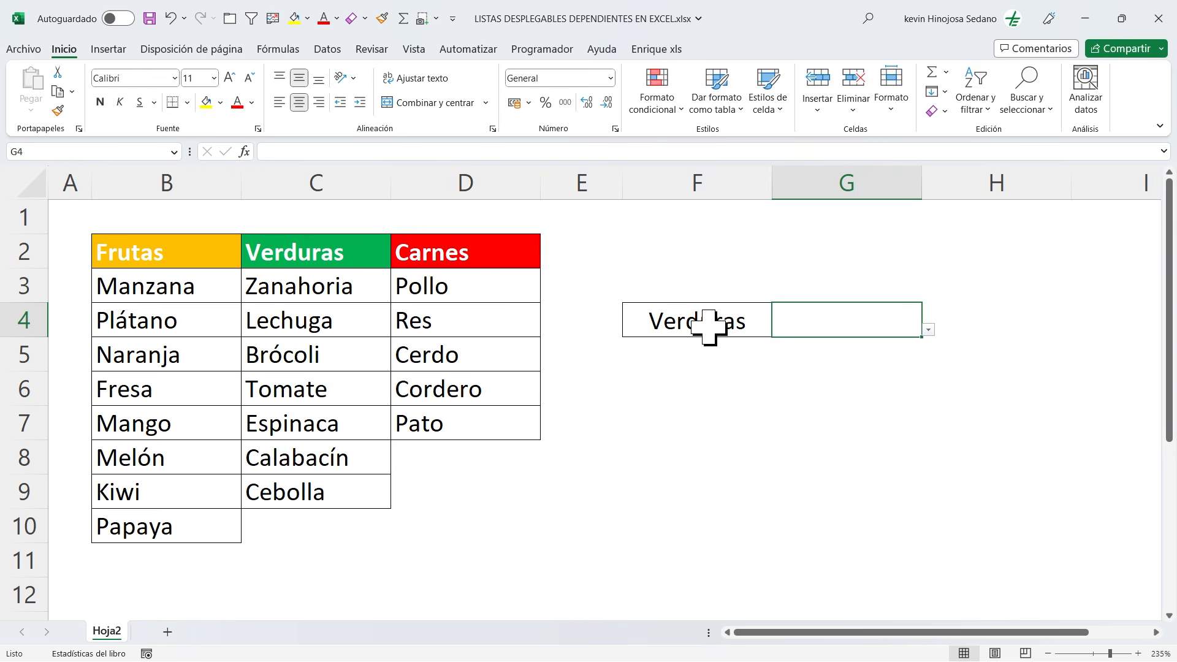
- Switch F4 to Frutas and pick a fruit from the dependent drop-down list in G4
left_click(704, 321)
left_click(779, 330)
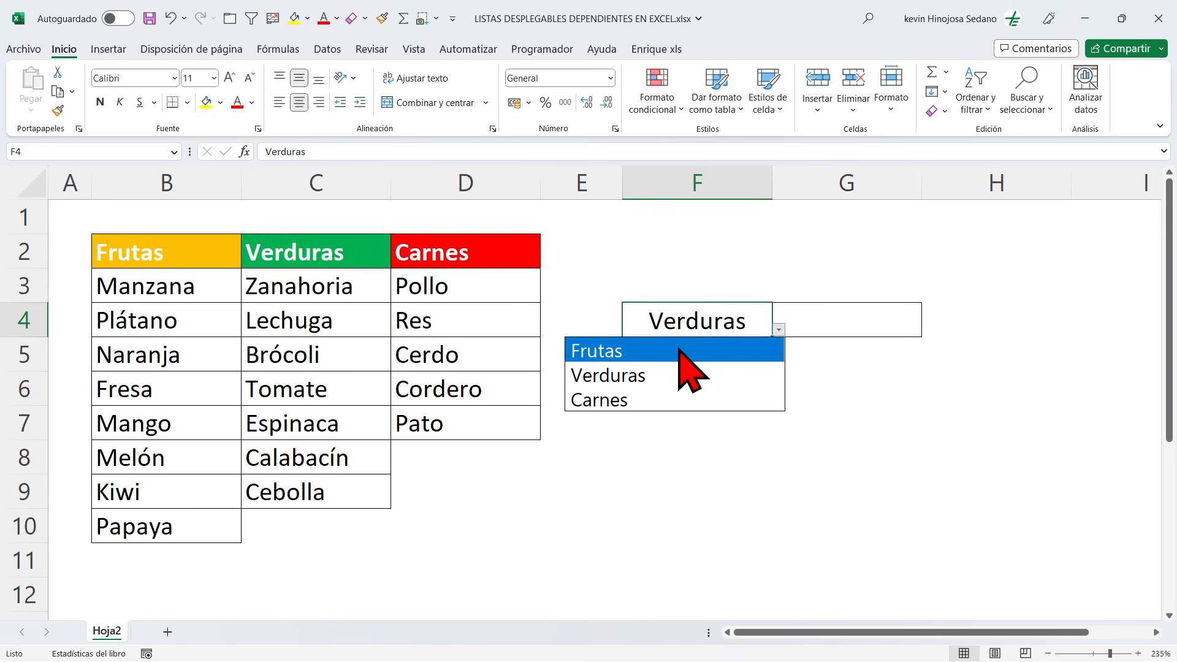
left_click(678, 348)
left_click(834, 327)
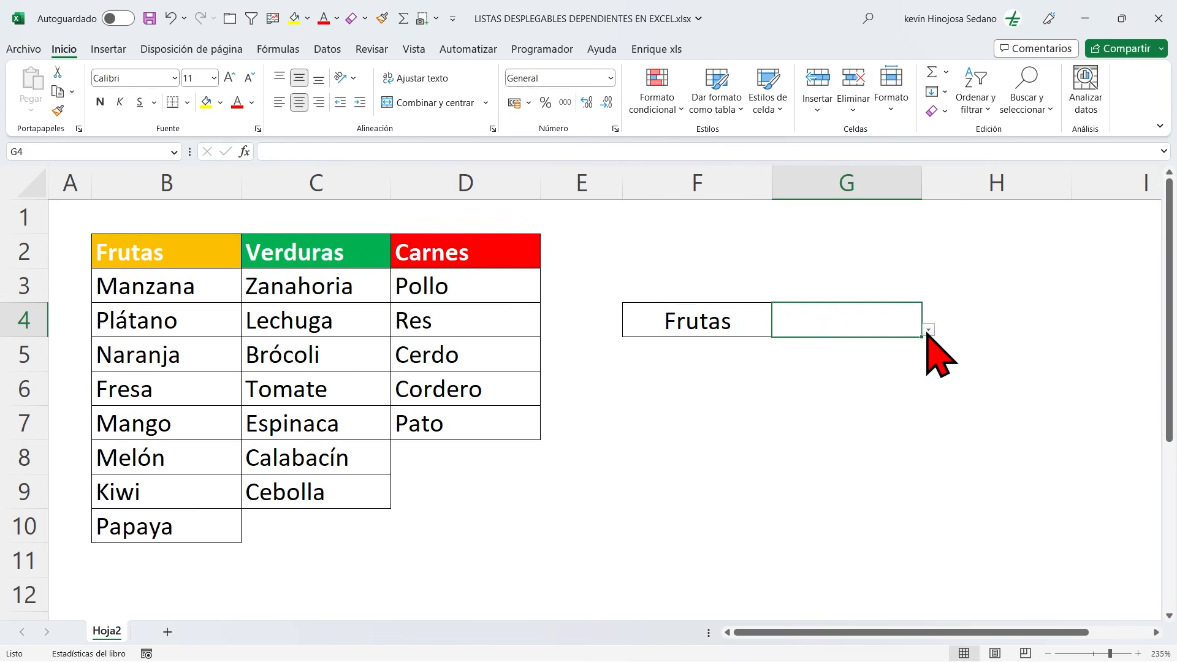
left_click(928, 330)
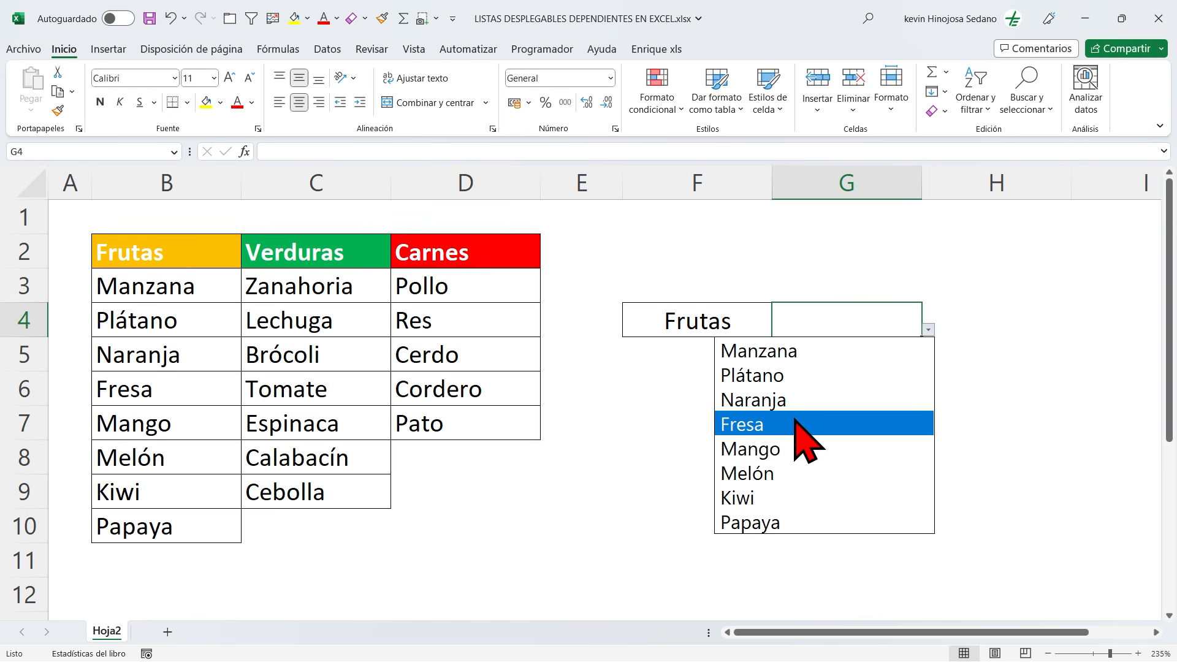
left_click(795, 400)
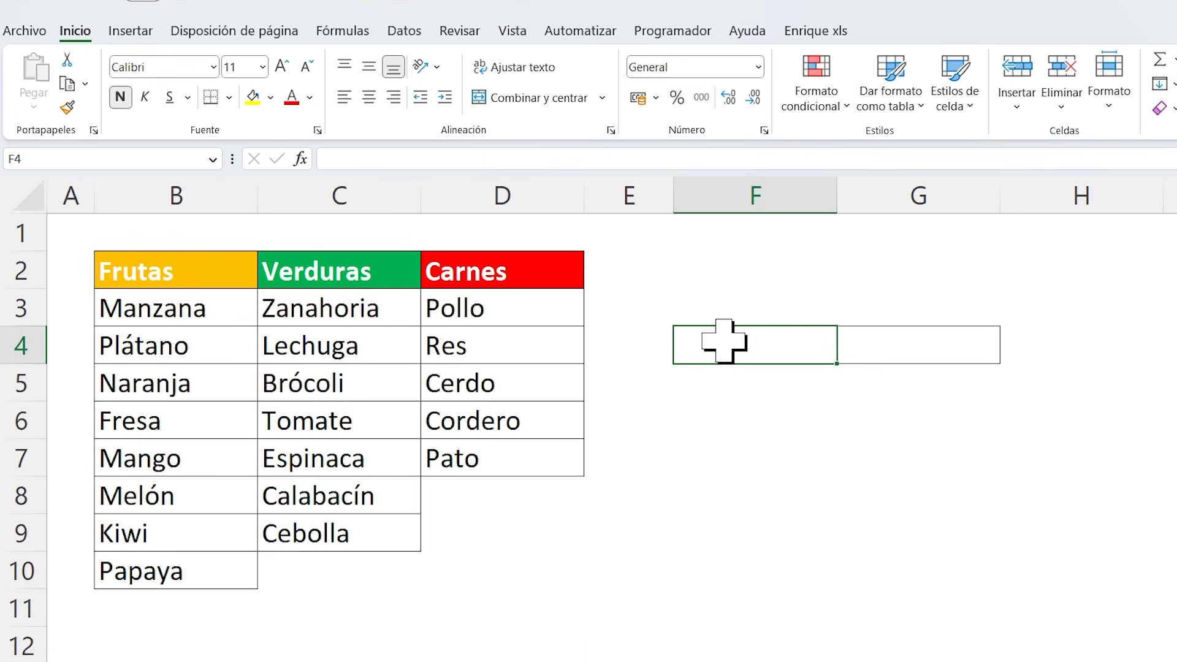
- Begin a data validation rule for the empty cell F4 that allows a Lista
left_click(417, 34)
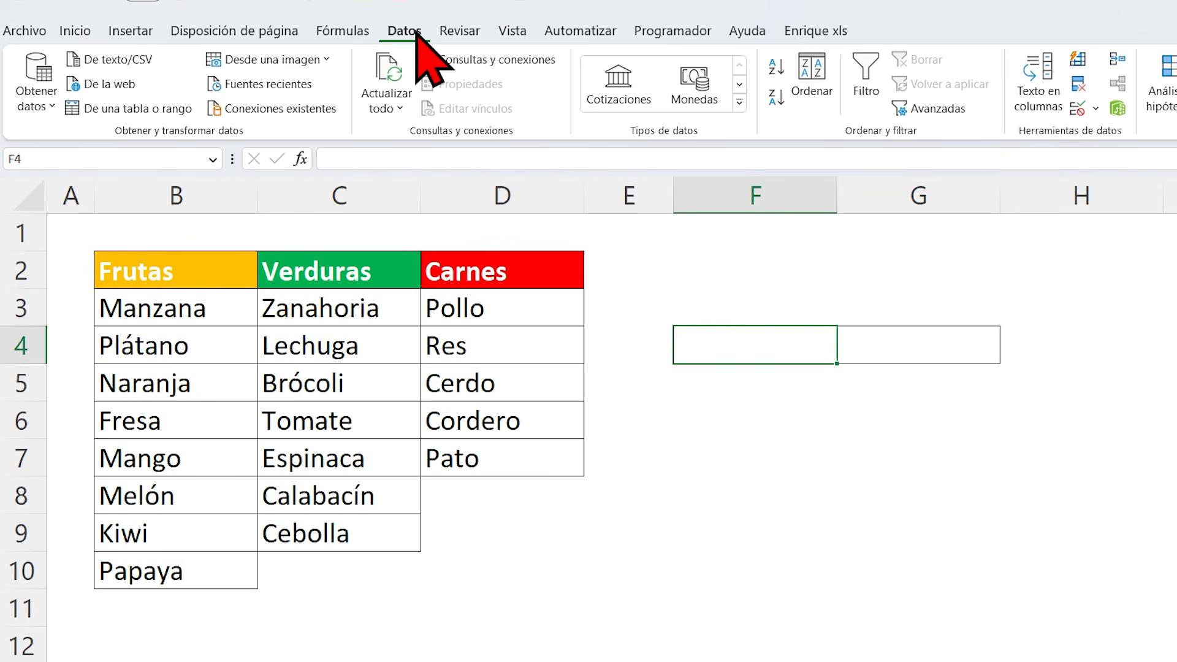
left_click(1079, 109)
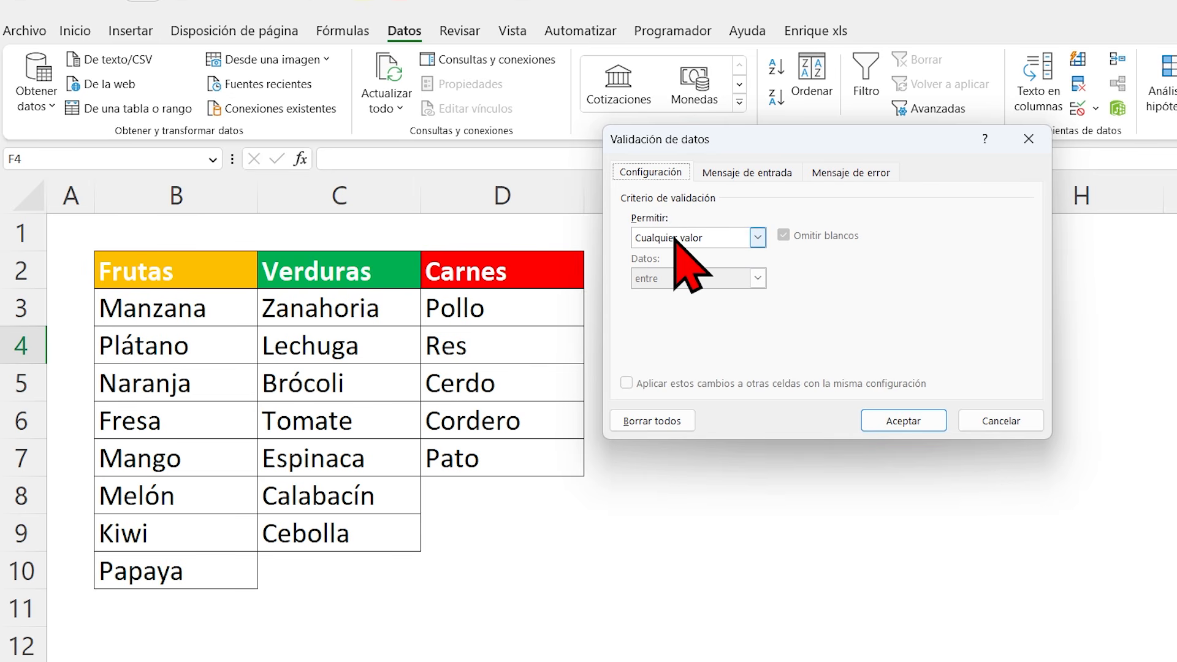
left_click(758, 236)
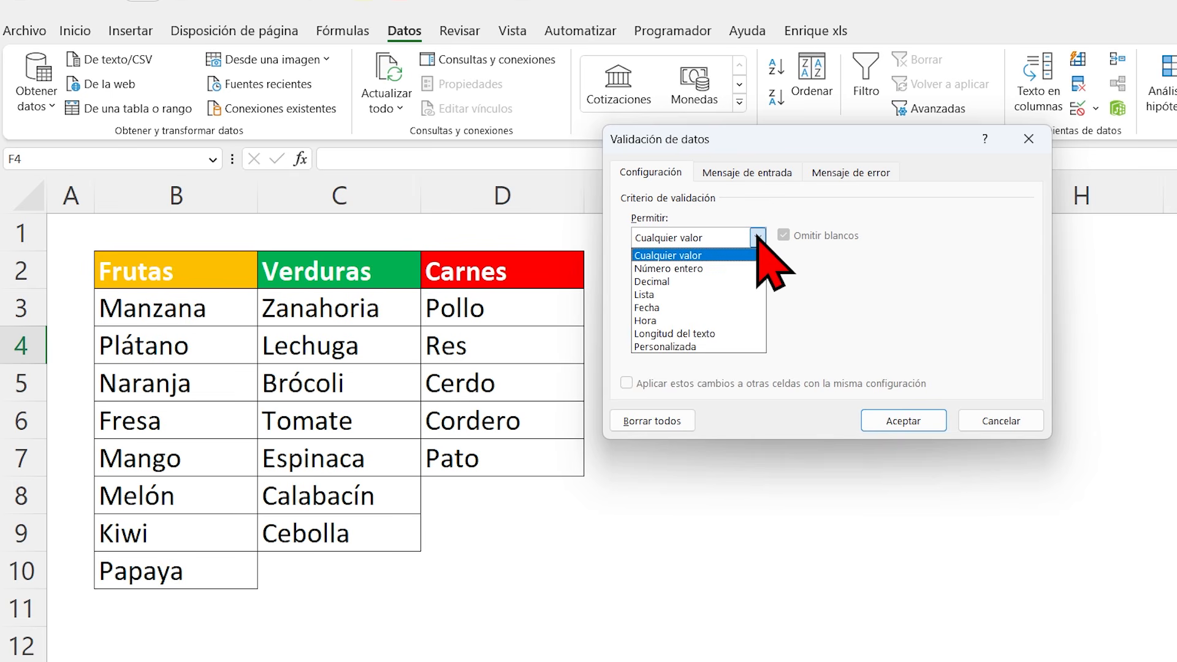
left_click(661, 298)
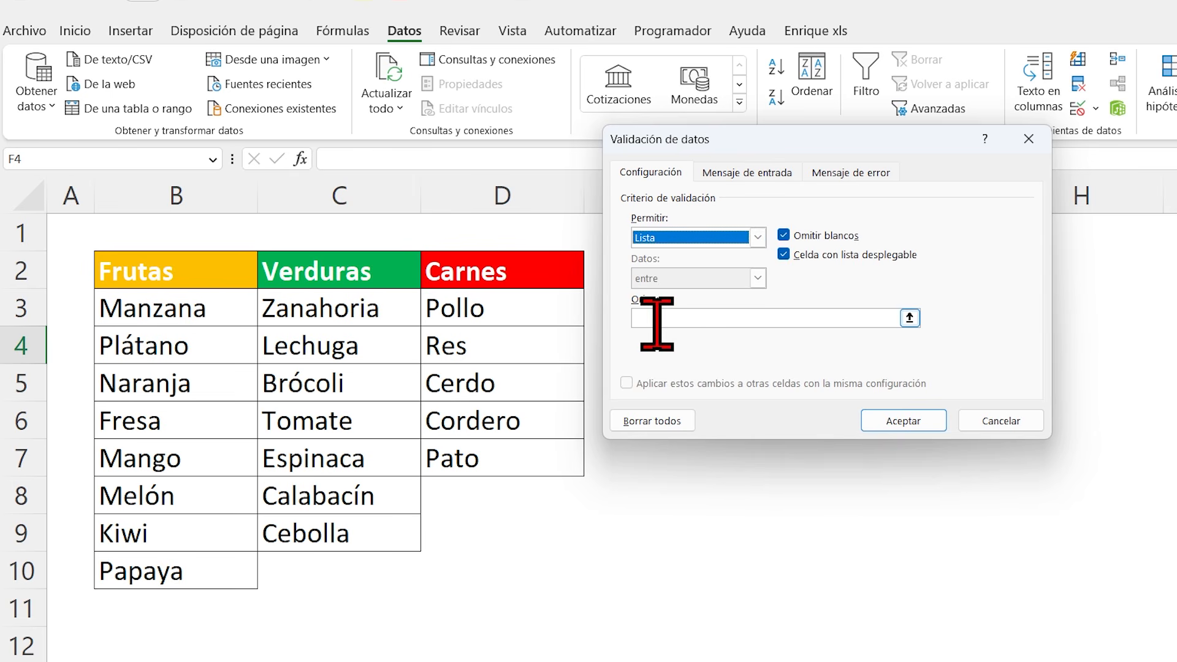
left_click(654, 324)
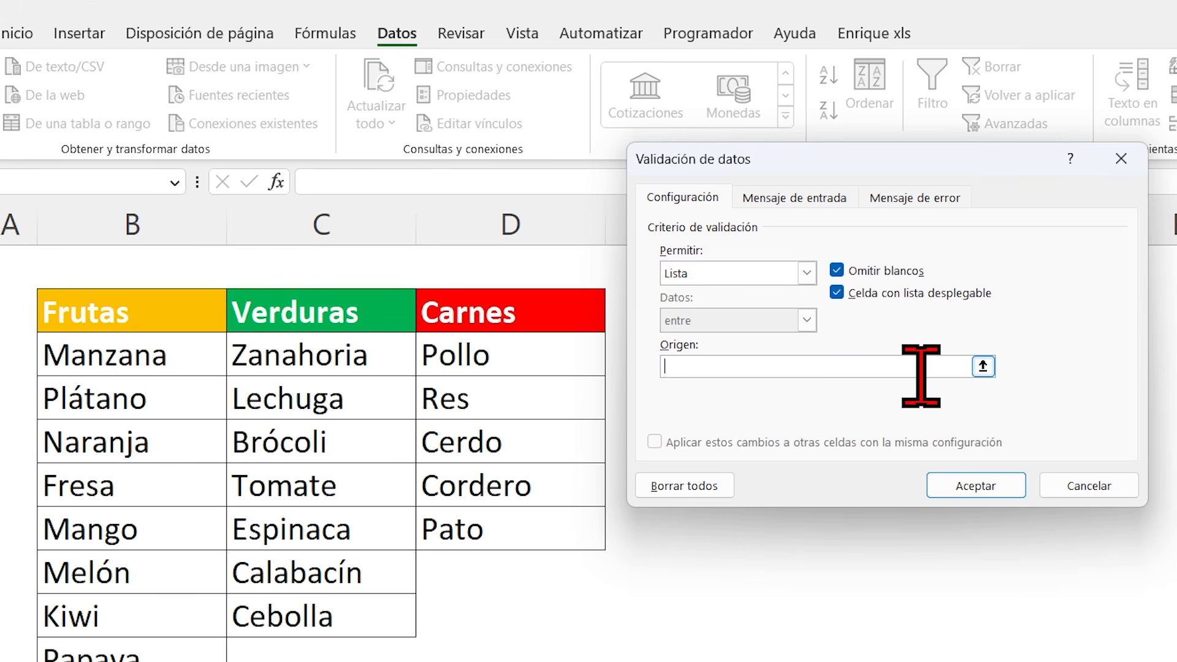
- Enter Frutas;Verduras;Carnes as the source of the validation list
key("Caps_Lock")
type("F")
key("Caps_Lock")
type("rut")
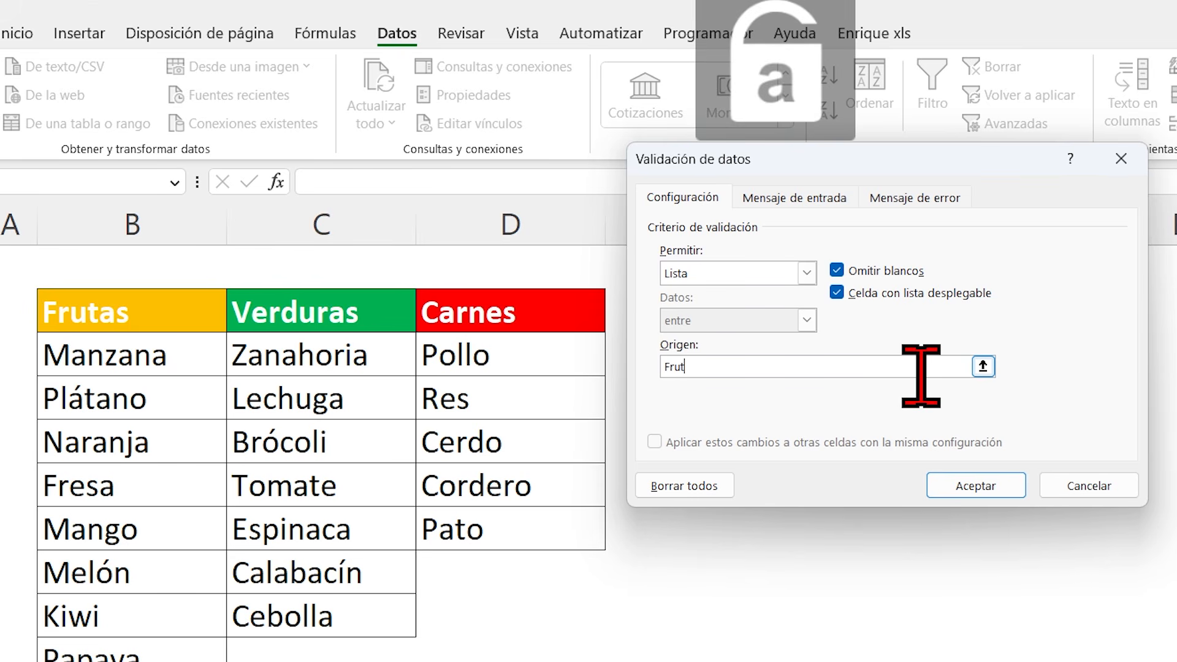
type("as")
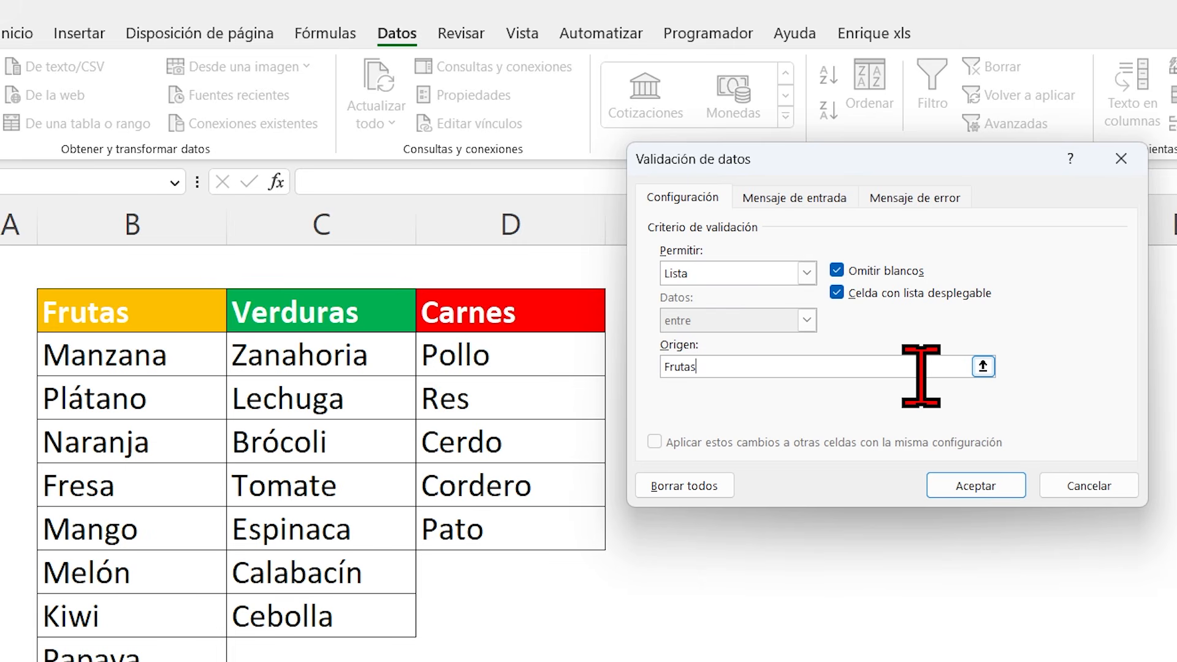
type(";")
key("Caps_Lock")
type("V")
key("Caps_Lock")
type("e")
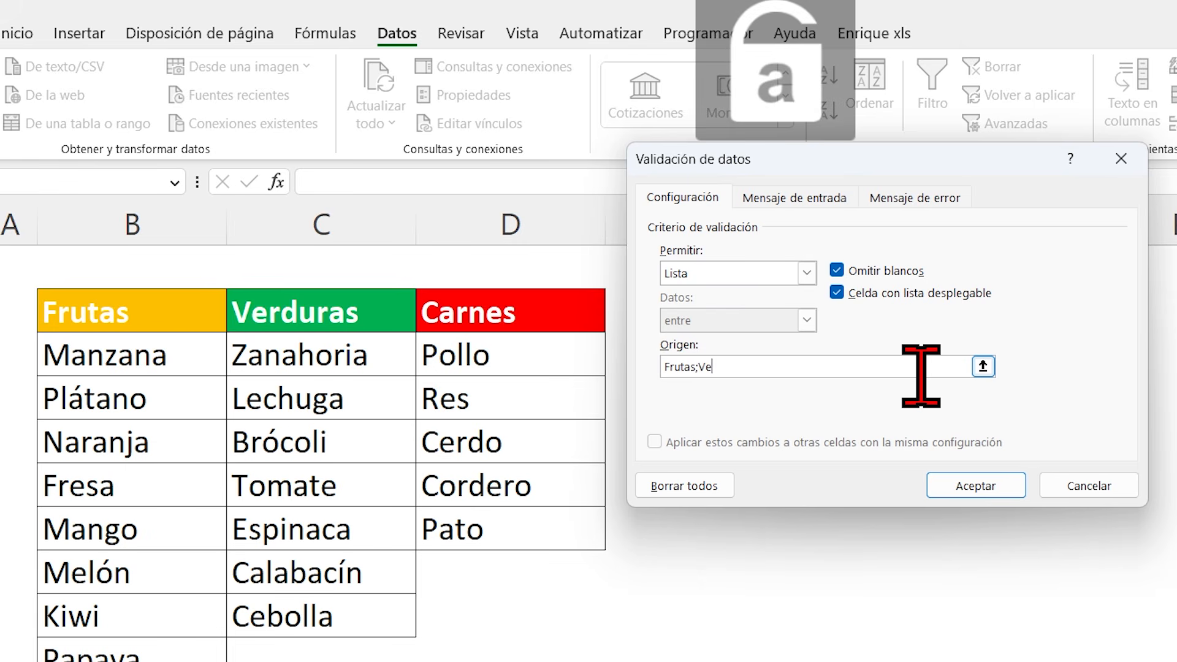
type("rduras")
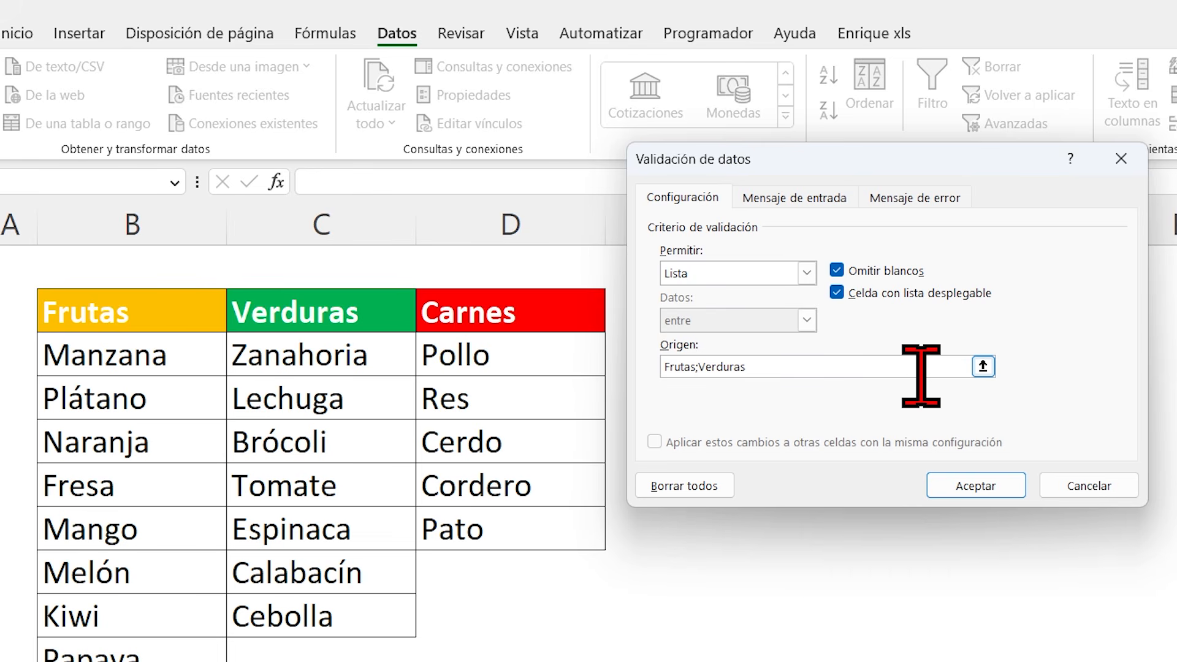
type(";")
key("Caps_Lock")
type("C")
key("Caps_Lock")
type("arn")
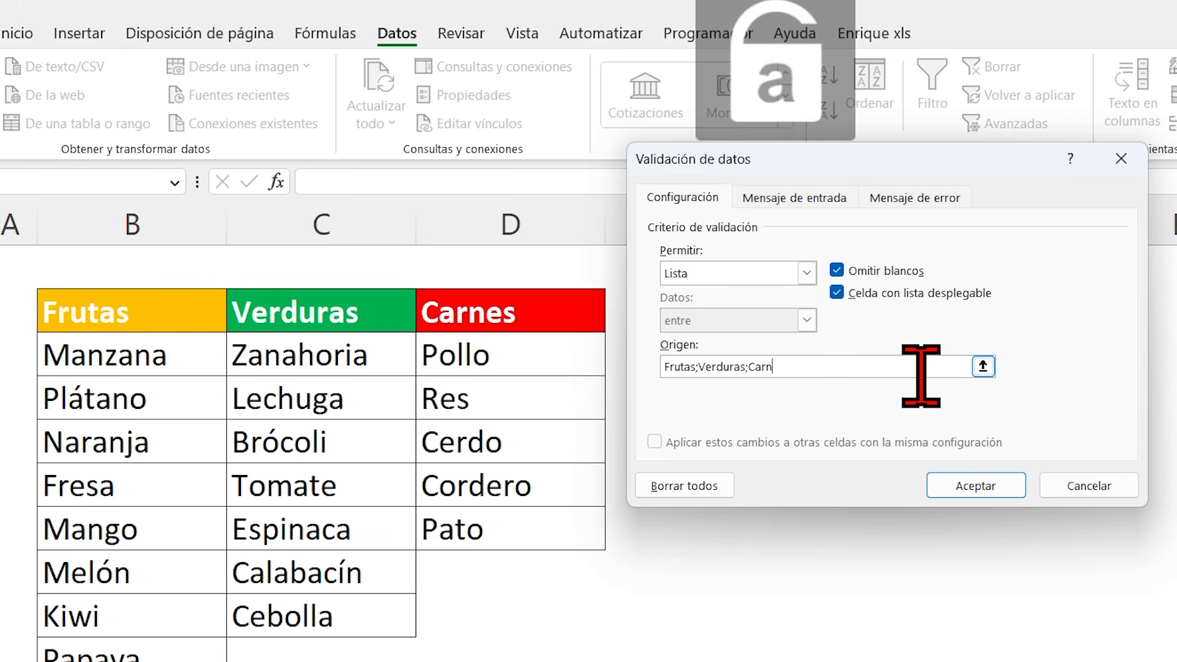
type("es")
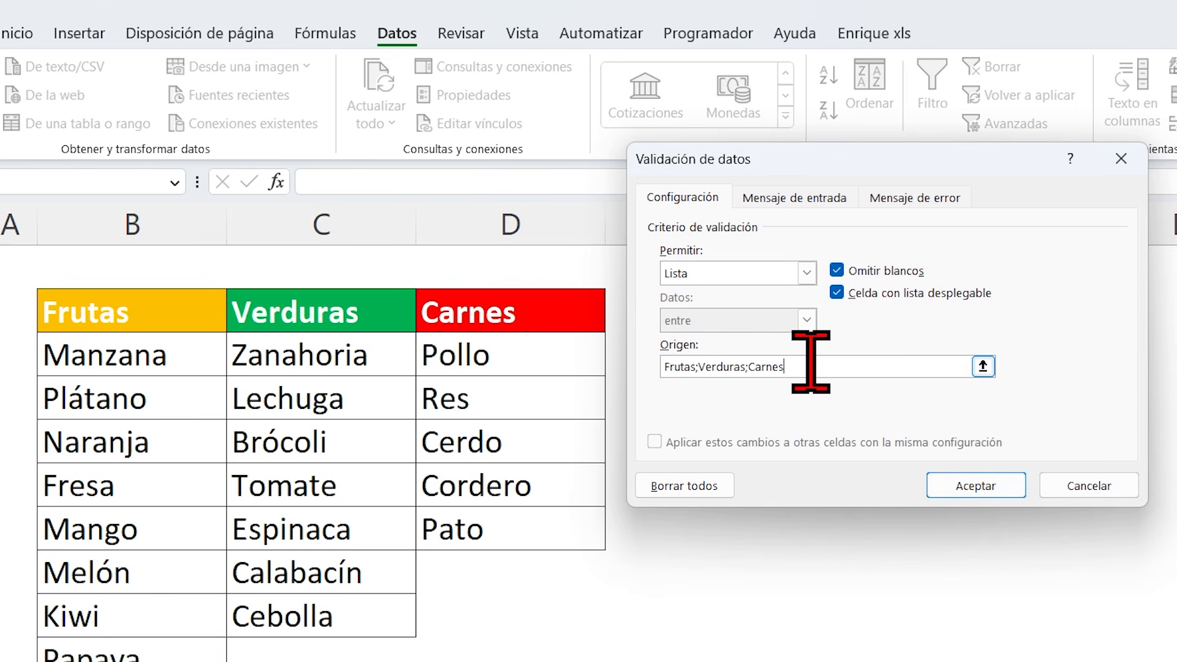
- Replace the manually entered list source with the header range =$B$2:$D$2 and apply the validation
left_click_drag(790, 366, 638, 373)
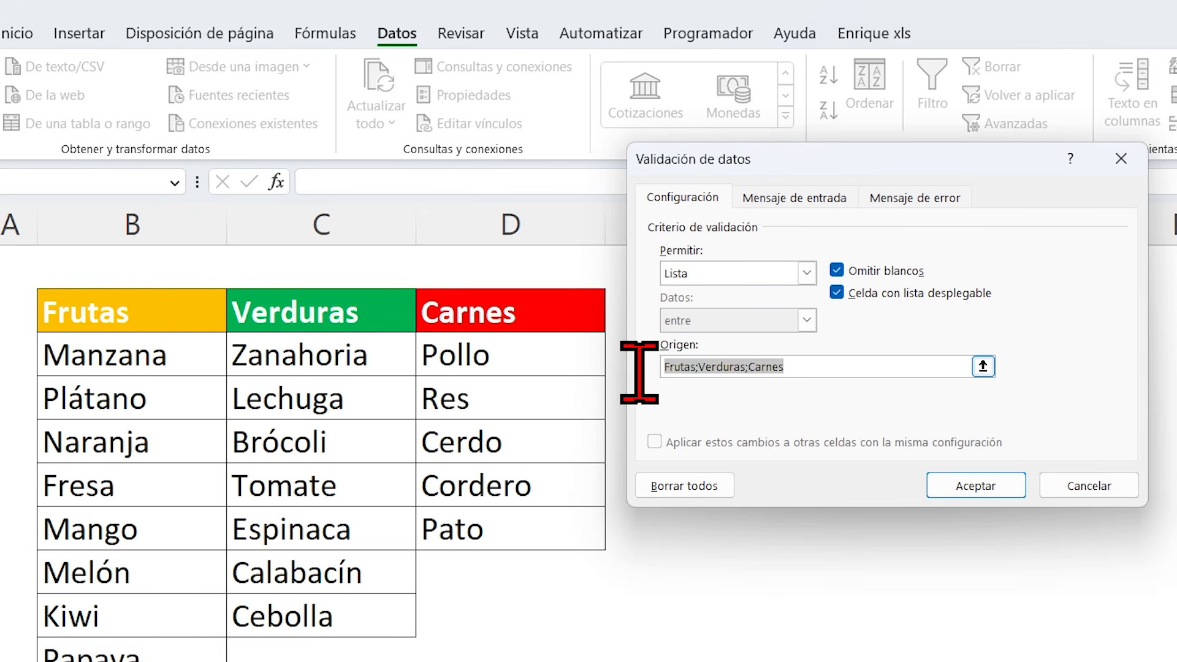
key("BackSpace")
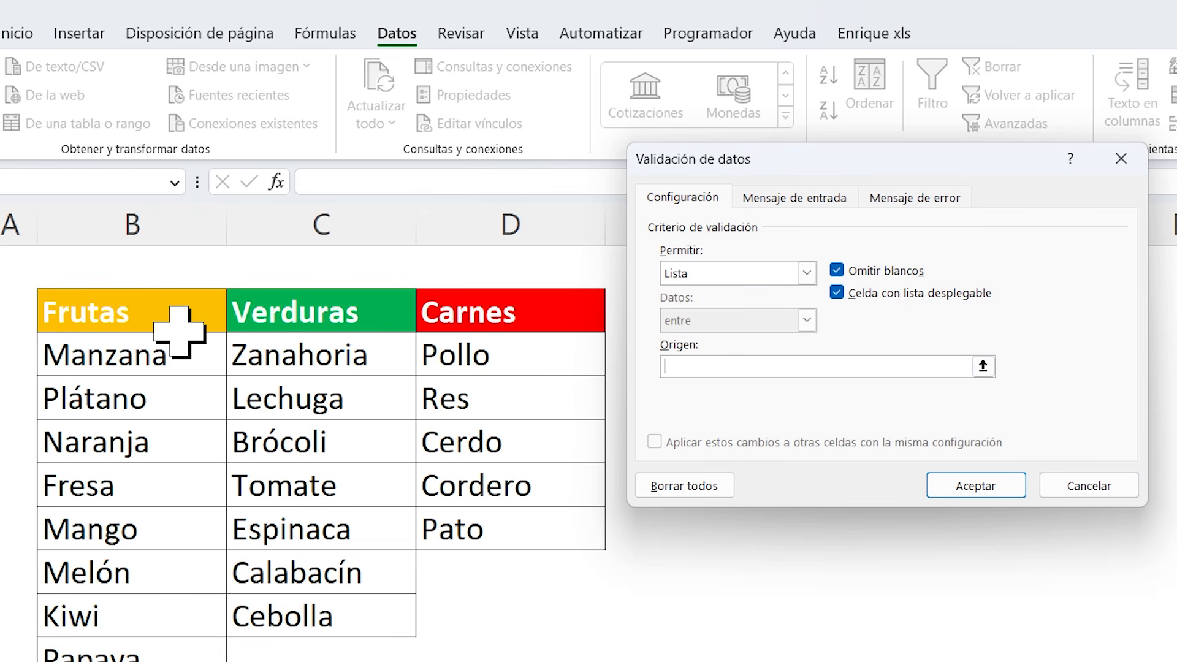
left_click_drag(125, 317, 473, 323)
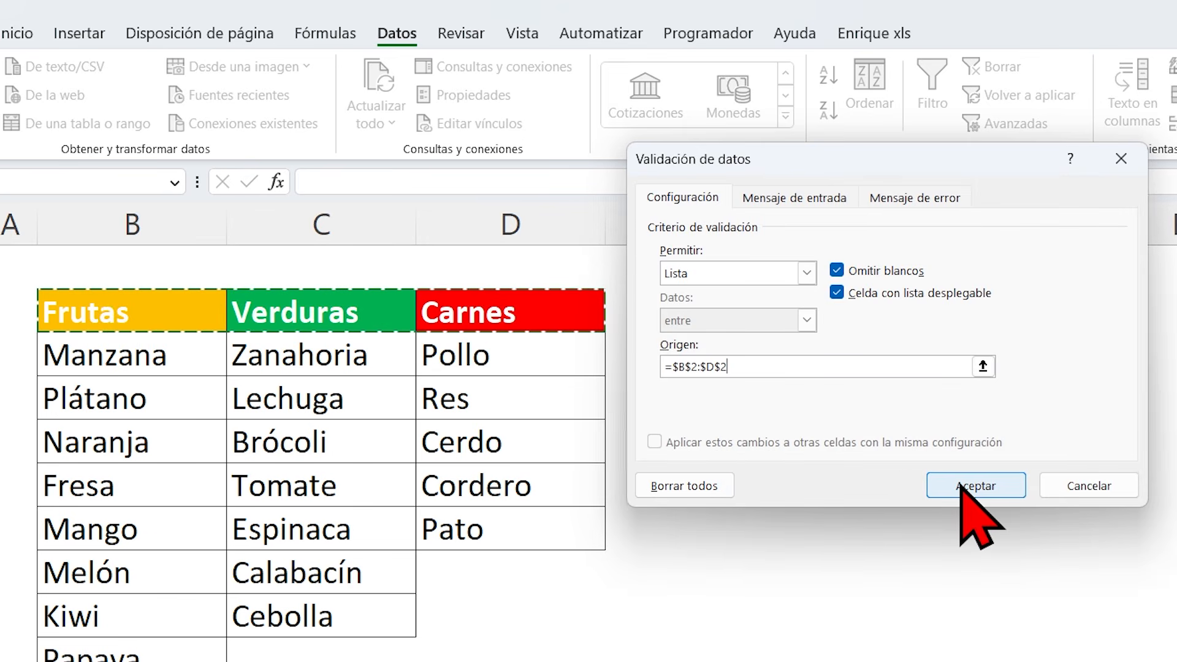
left_click(974, 486)
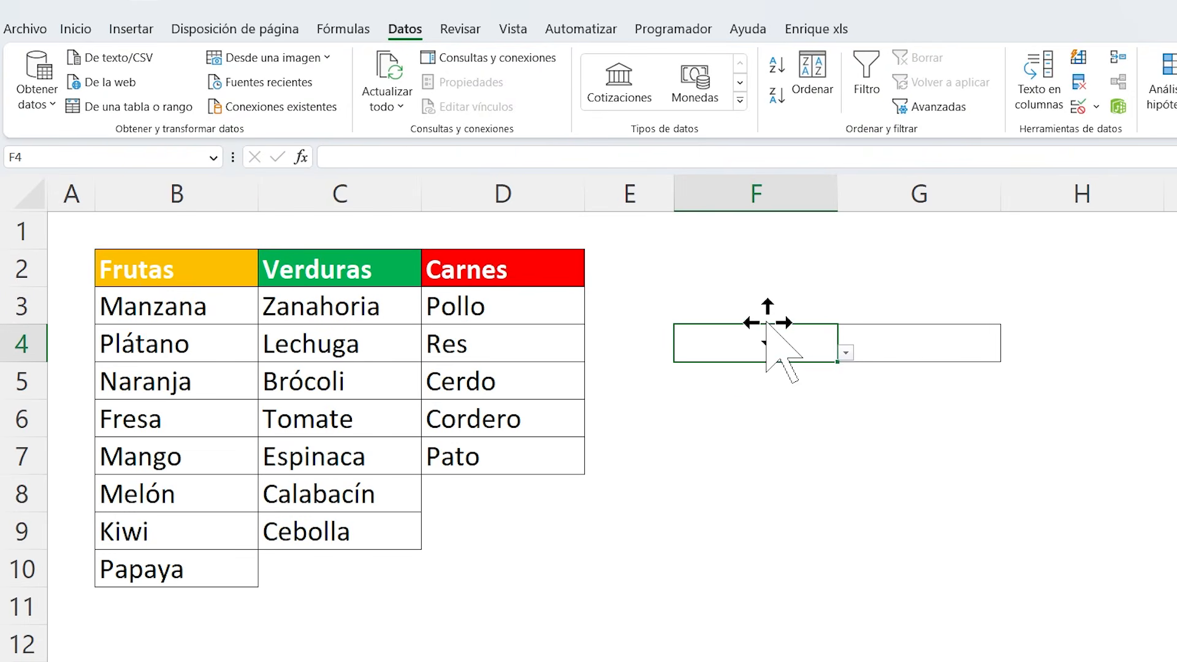
- Test the new drop-down list in F4 by choosing Verduras
left_click(847, 352)
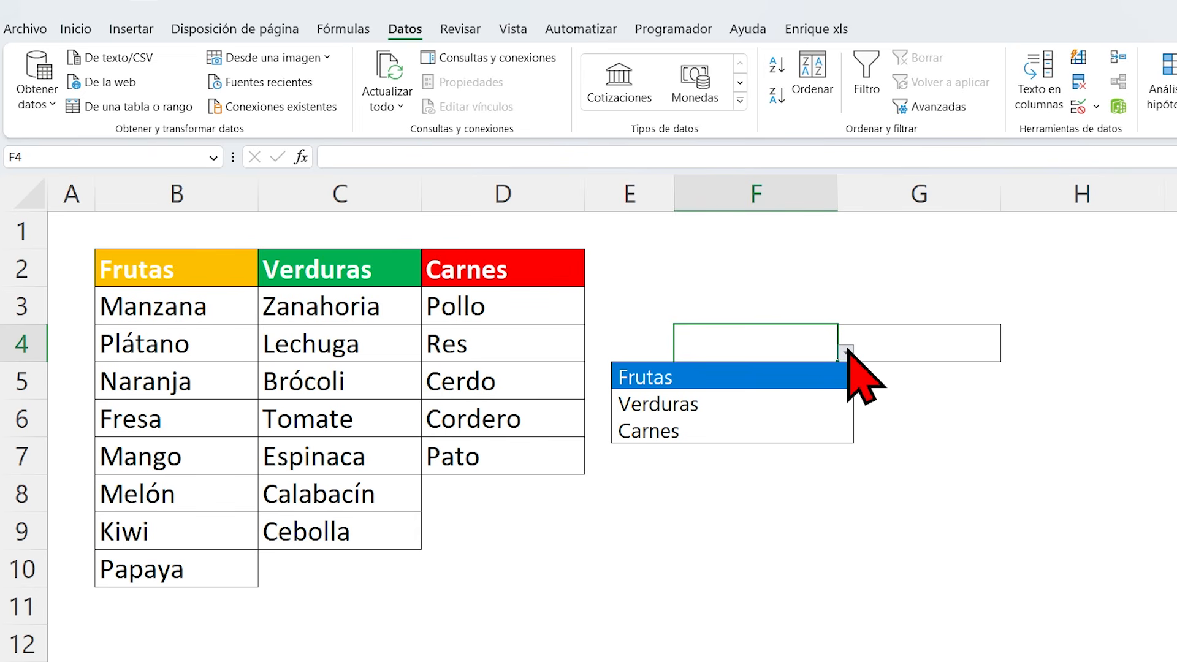
left_click(715, 405)
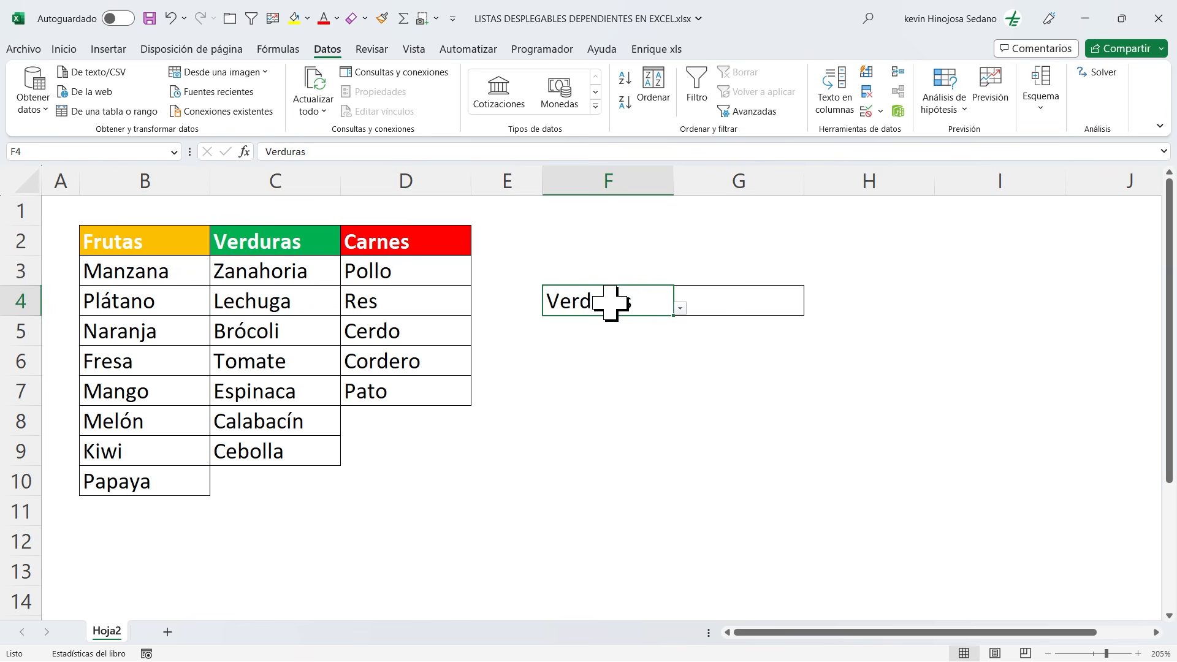
left_click(679, 308)
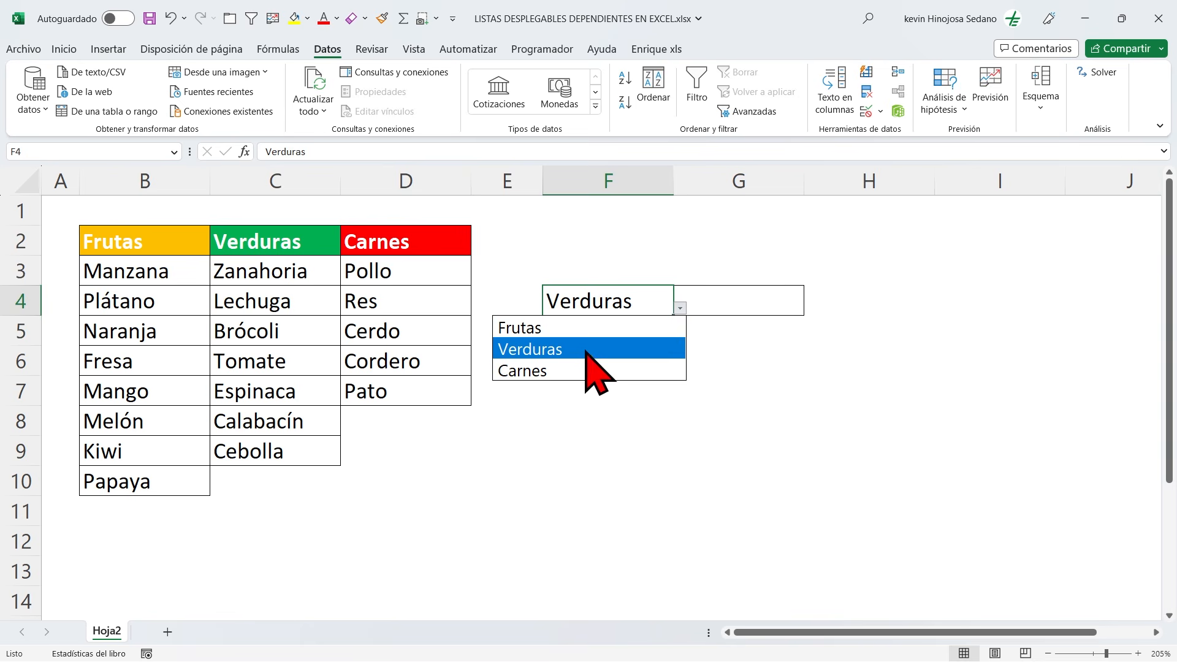
left_click(596, 344)
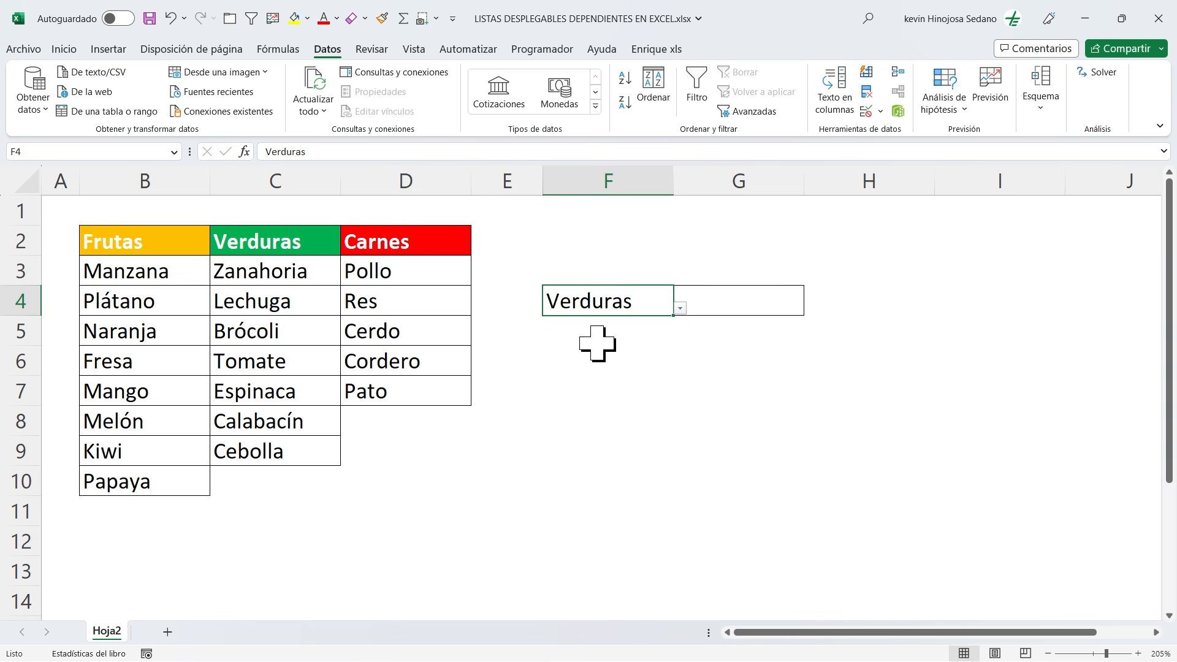
left_click(742, 305)
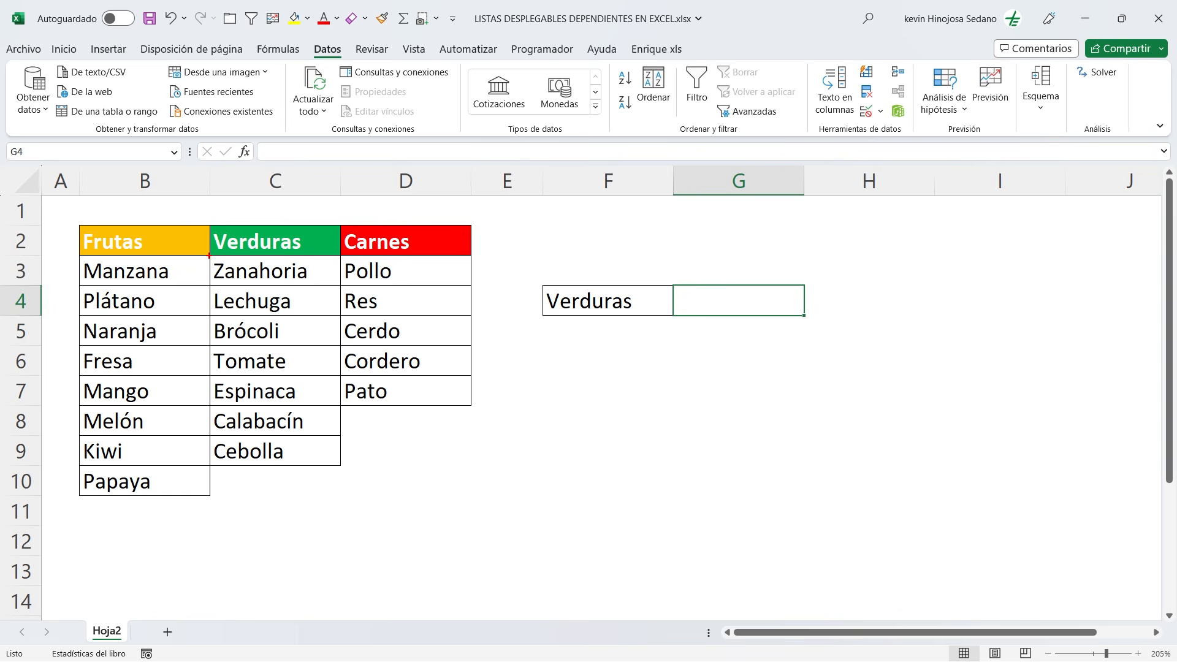
left_click_drag(209, 254, 341, 466)
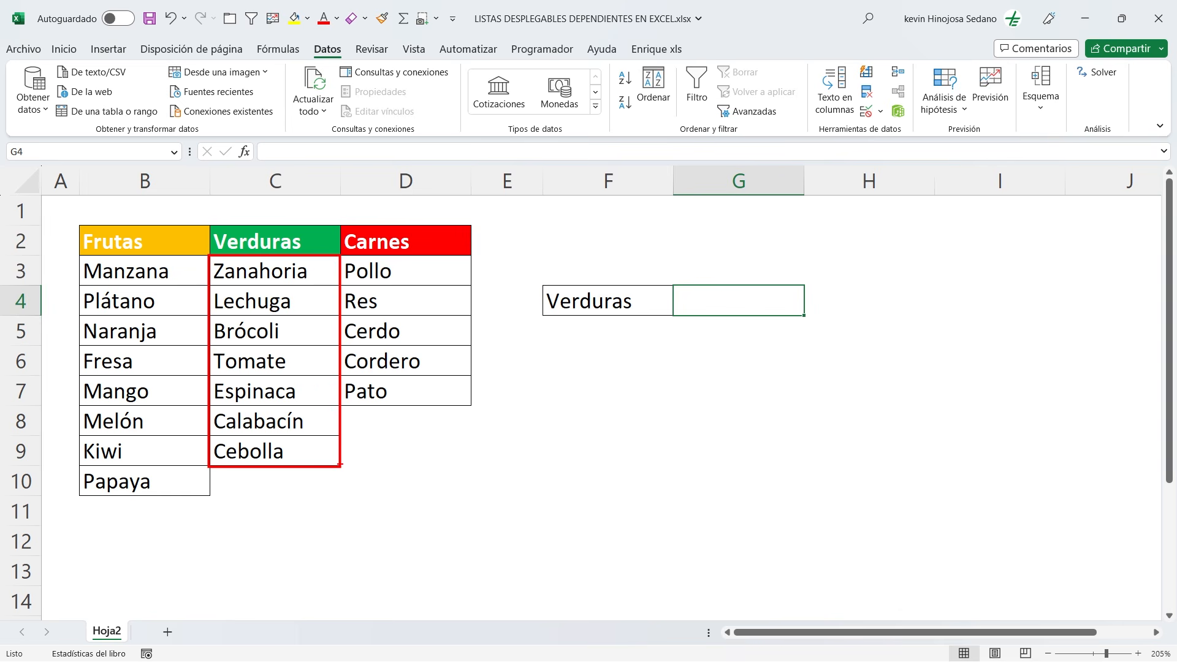
key("Escape")
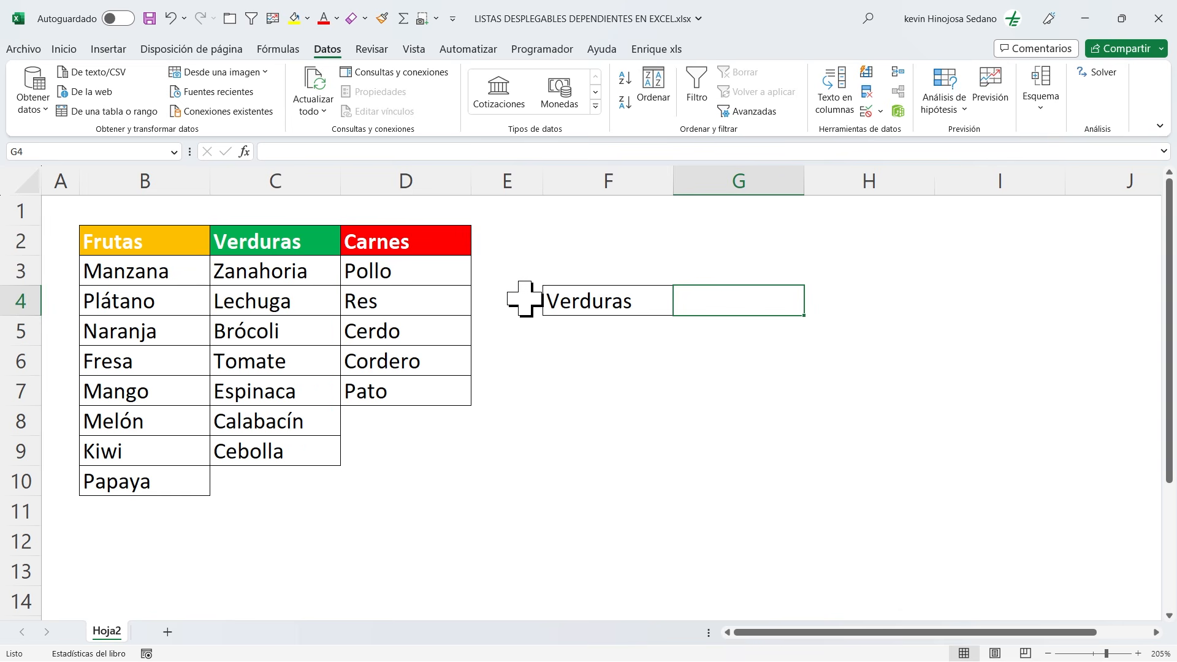
- Change the F4 selection to Frutas and make G4 the active cell
left_click(591, 302)
left_click(680, 308)
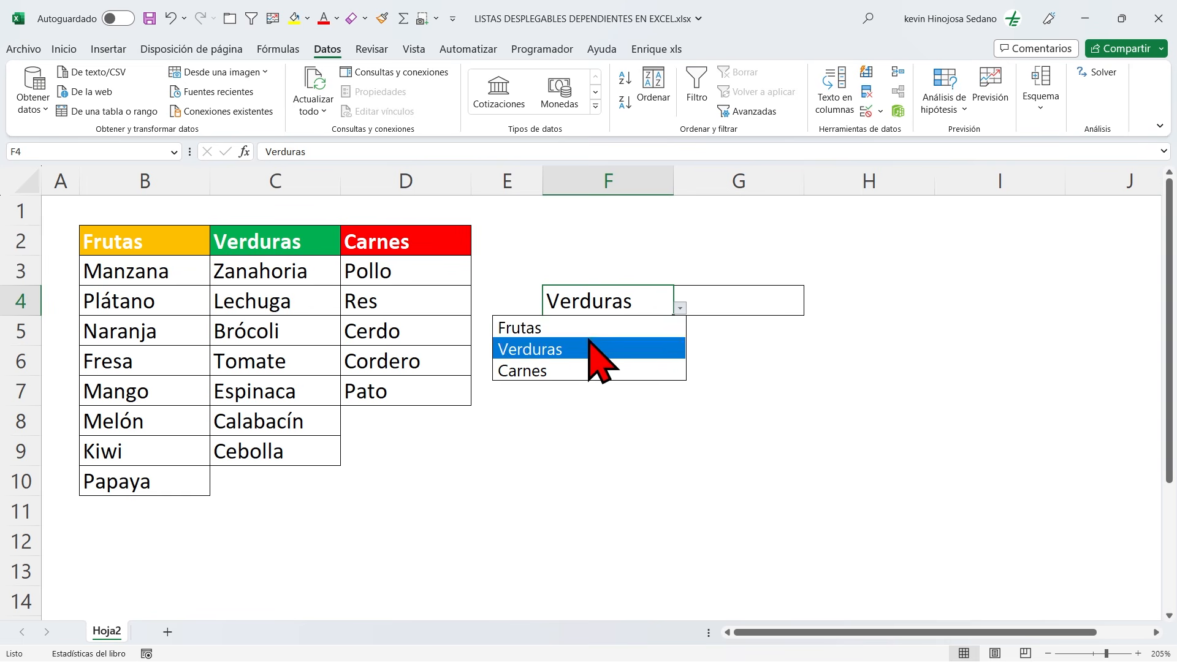
left_click(579, 327)
left_click(735, 299)
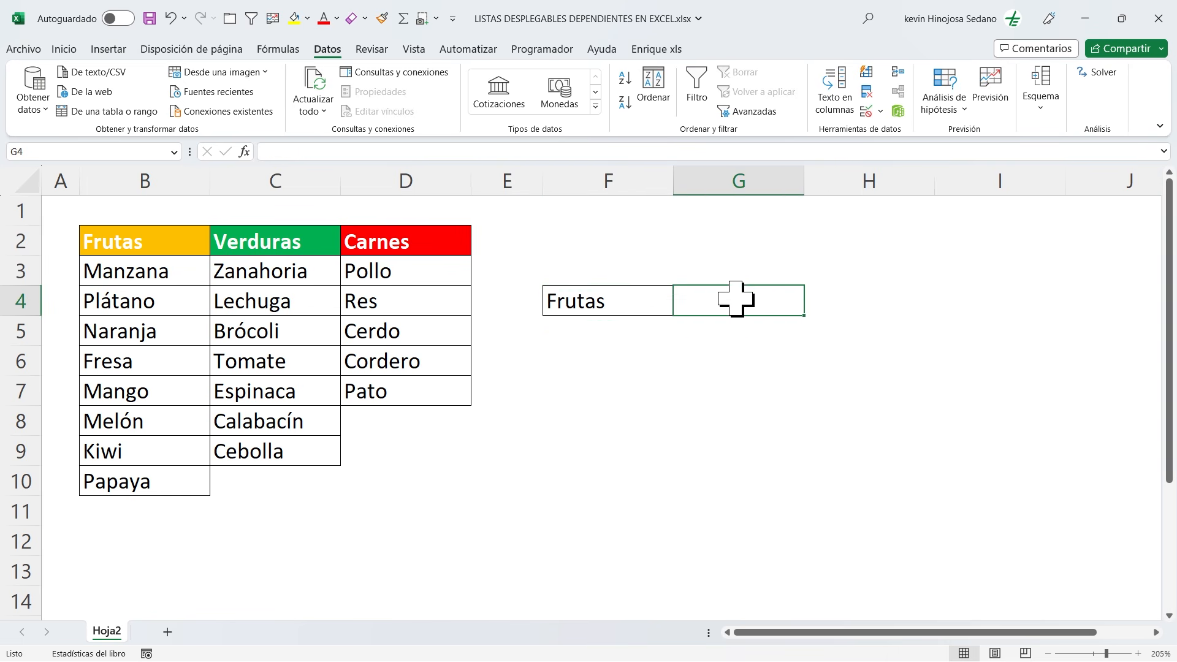
key("ctrl+2")
mouse_move(76, 252)
left_mouse_down()
mouse_move(153, 353)
mouse_move(210, 497)
left_mouse_up()
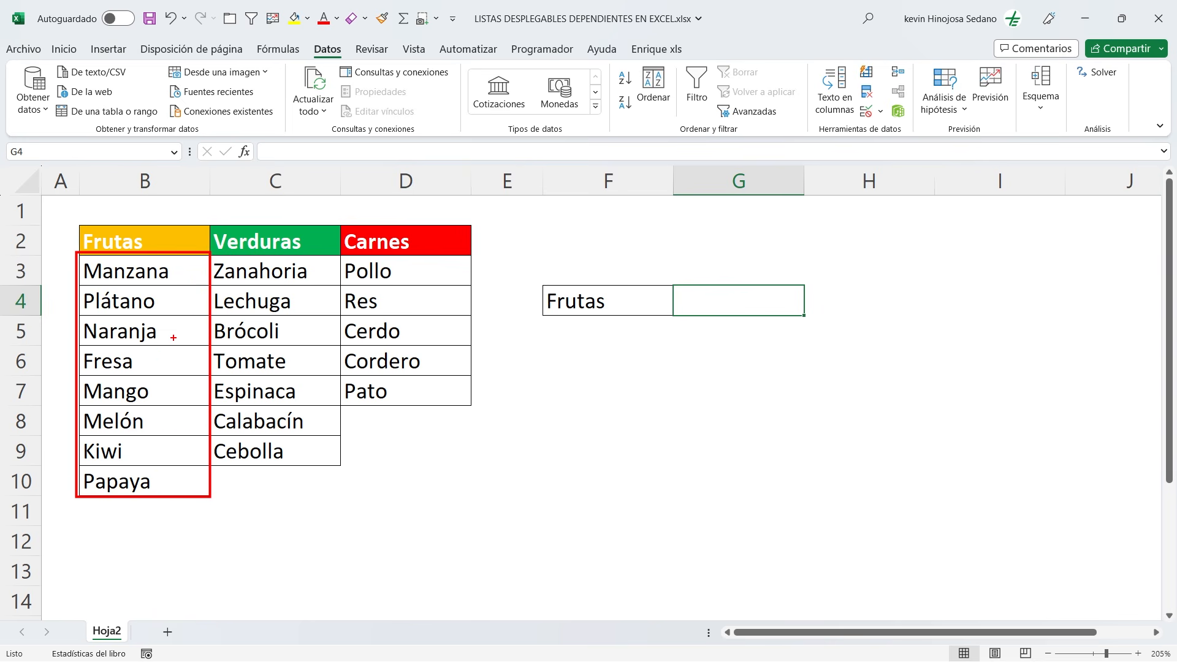
key("Escape")
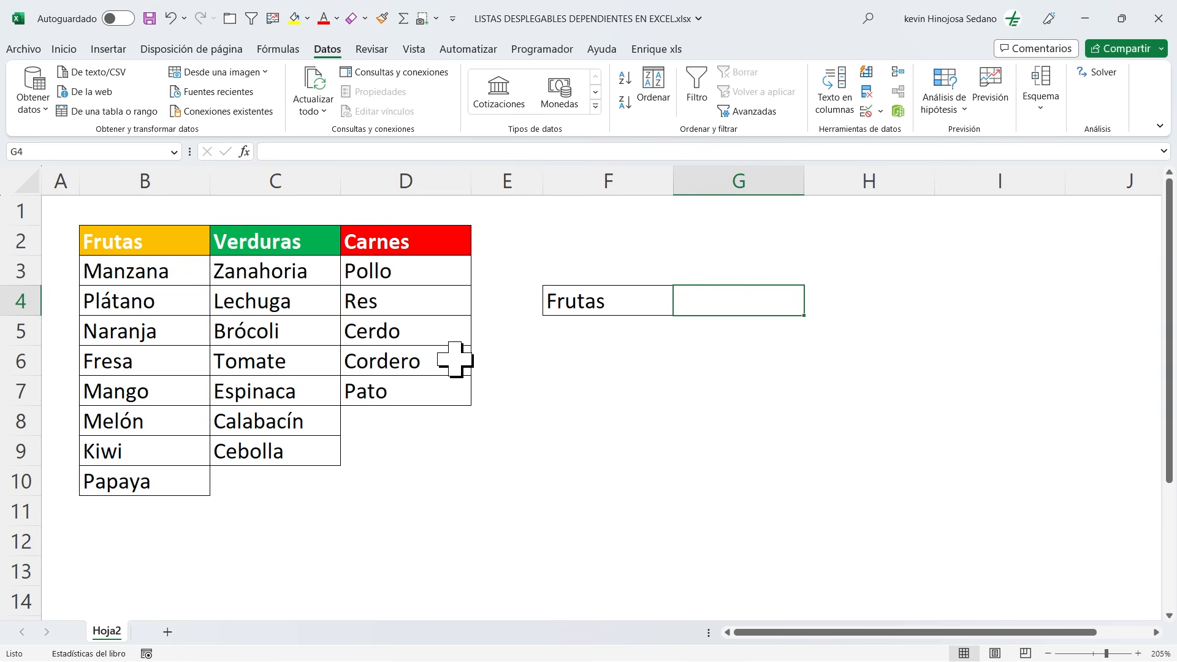
- Define the name Frutas for the fruit items in B3:B10, excluding the header
left_click_drag(122, 265, 141, 475)
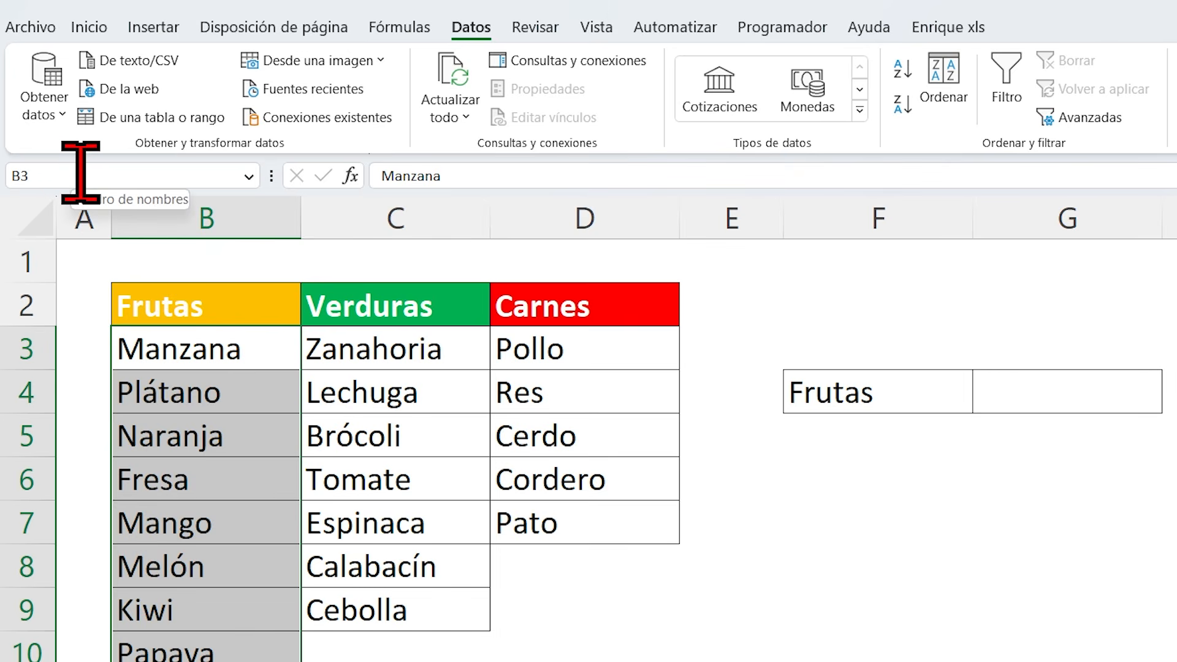
left_click(49, 173)
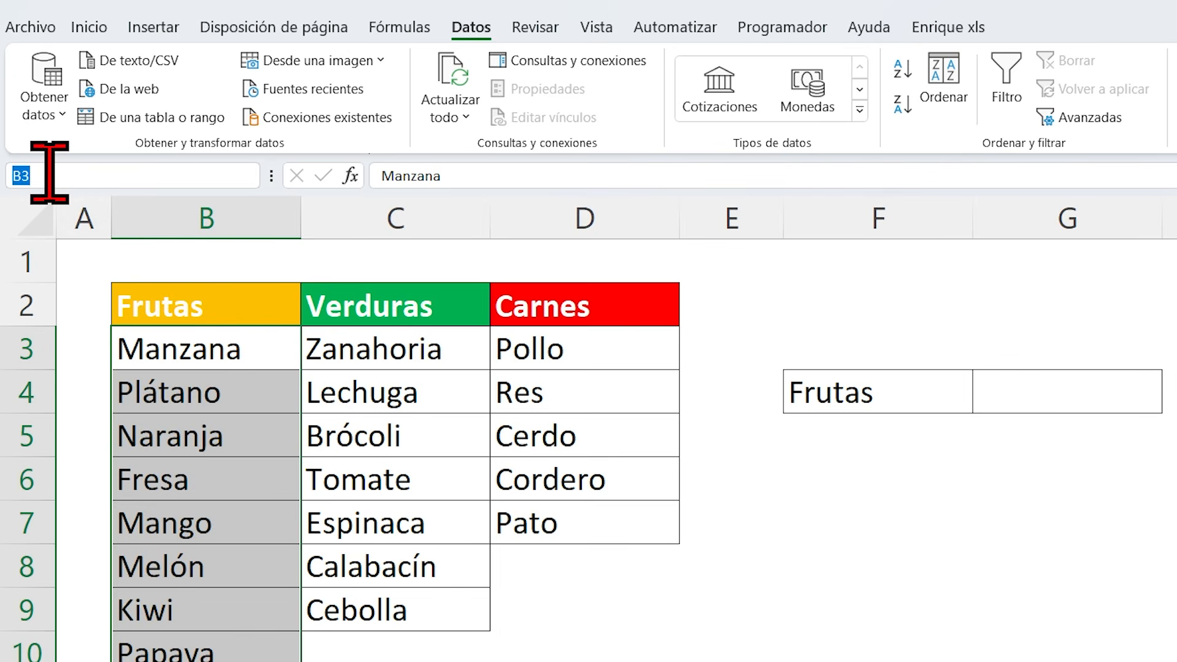
key("BackSpace")
type("Frutas")
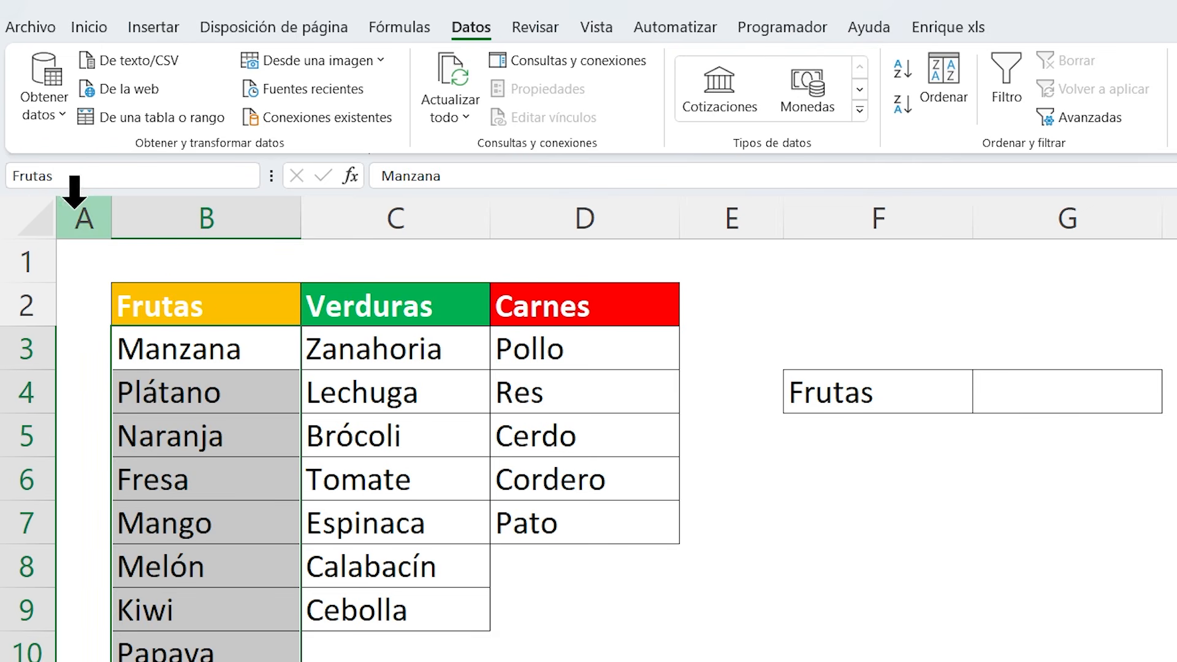
key("Return")
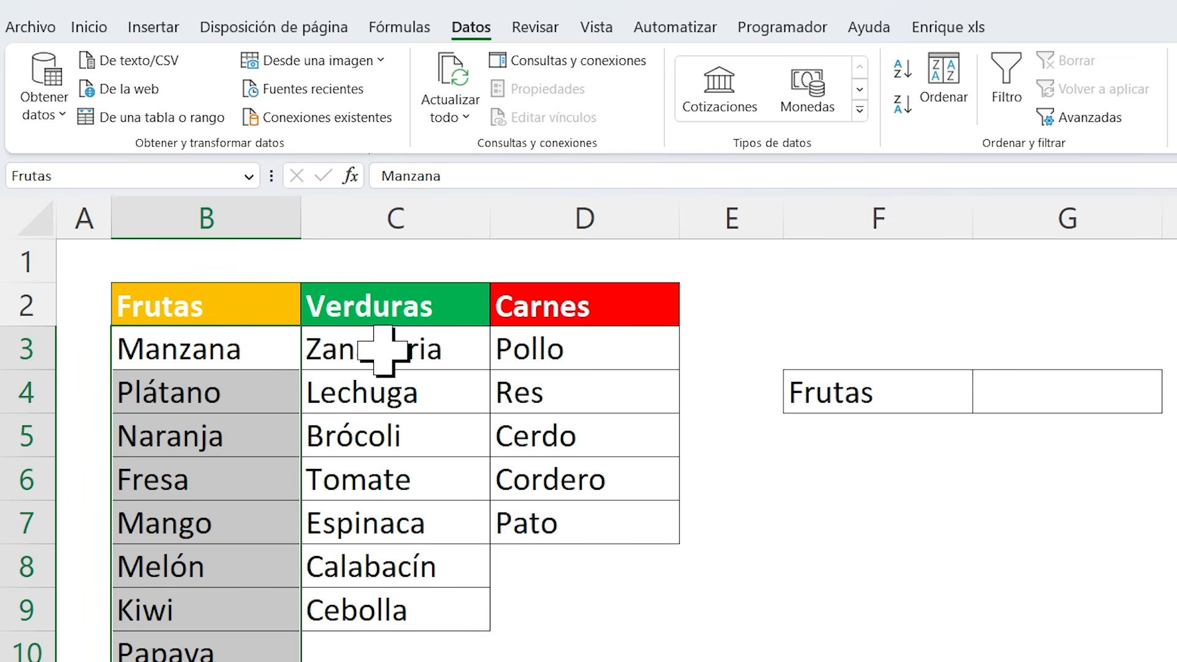
- Define the name Verduras for the vegetable items in C3:C9, excluding the header
left_click_drag(382, 349, 386, 599)
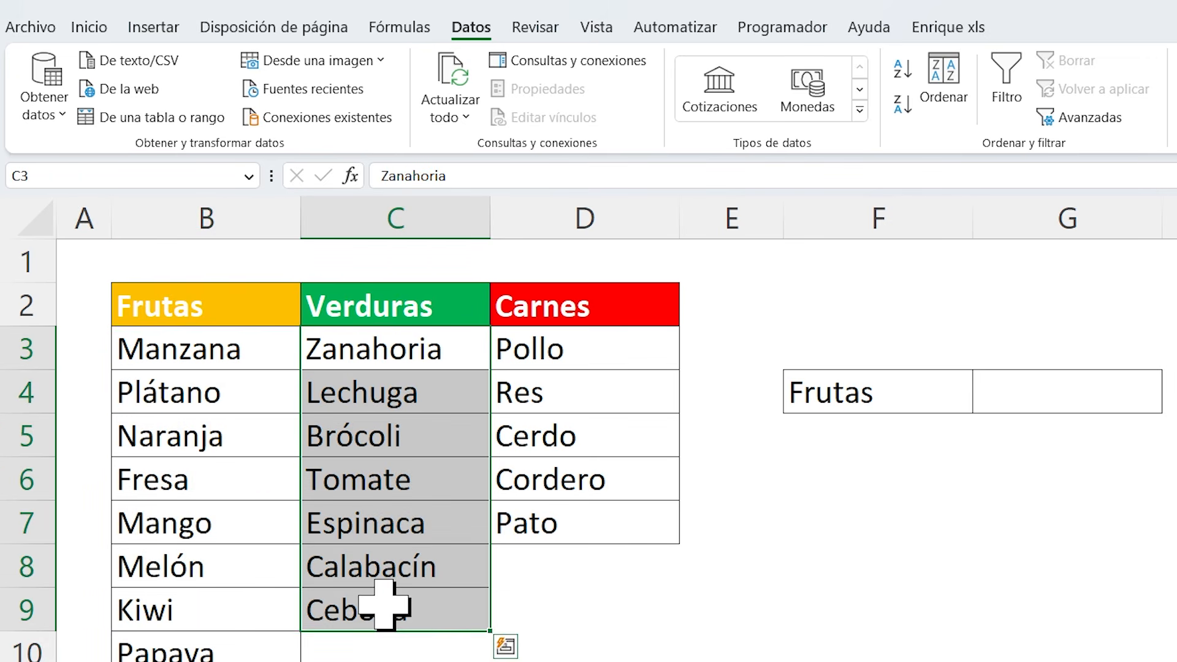
left_click(49, 169)
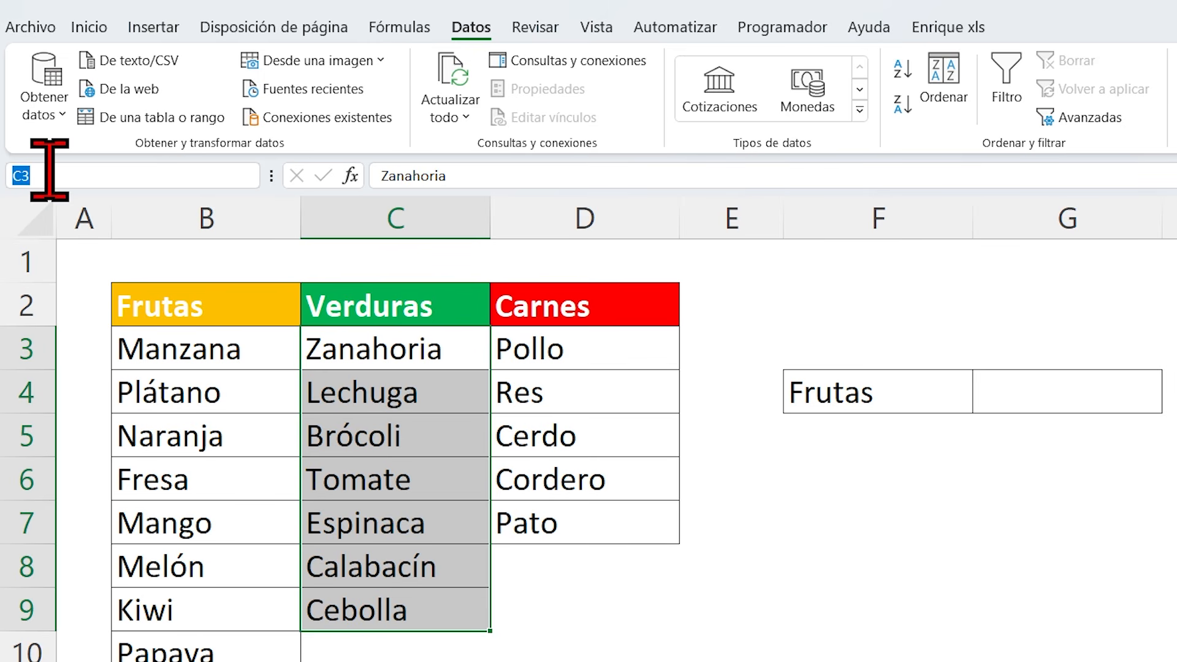
key("Caps_Lock")
type("V")
key("Caps_Lock")
type("erduras")
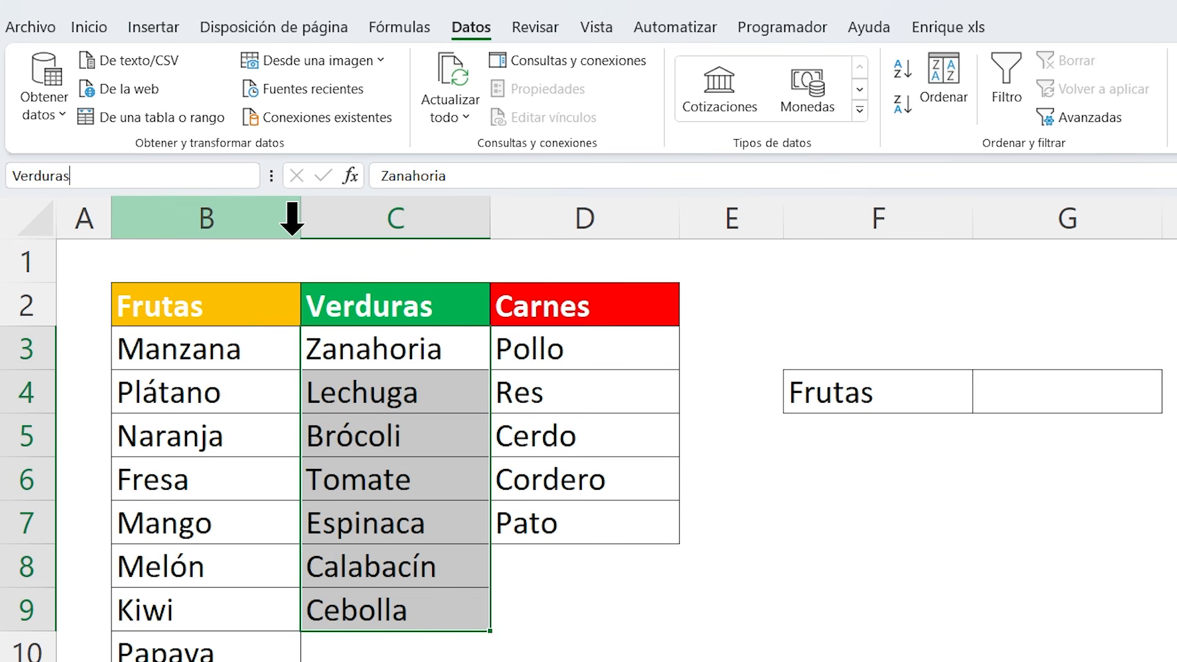
key("Return")
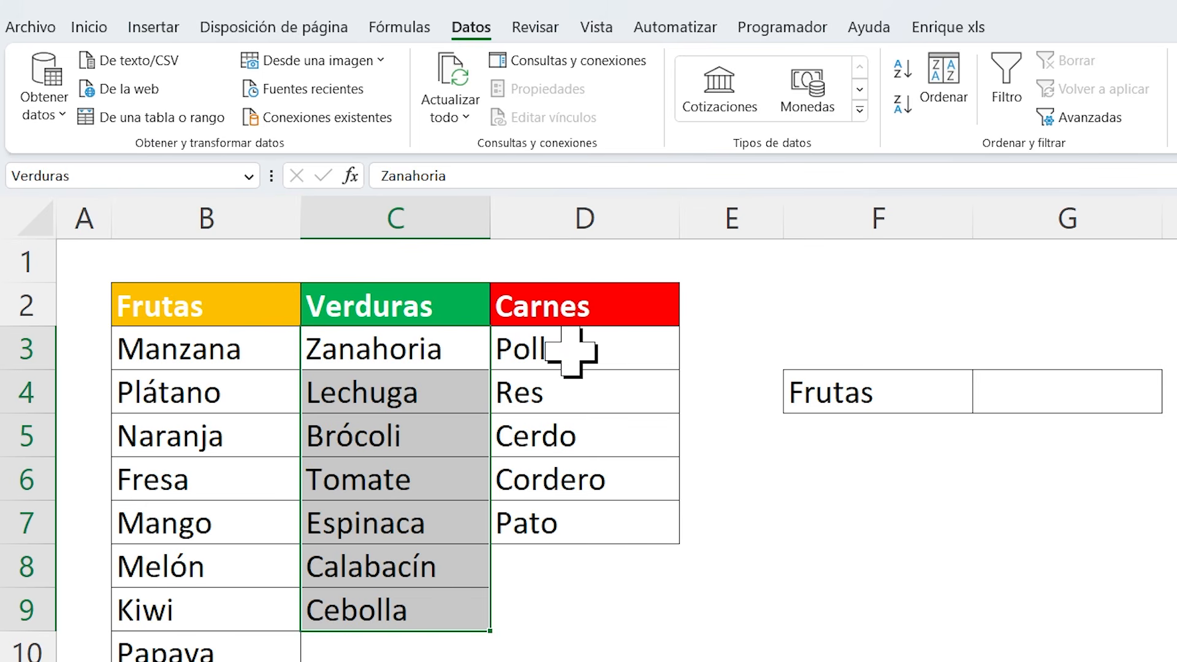
- Define the name Carnes for the meat items in D3:D7, excluding the header
left_click_drag(570, 351, 564, 524)
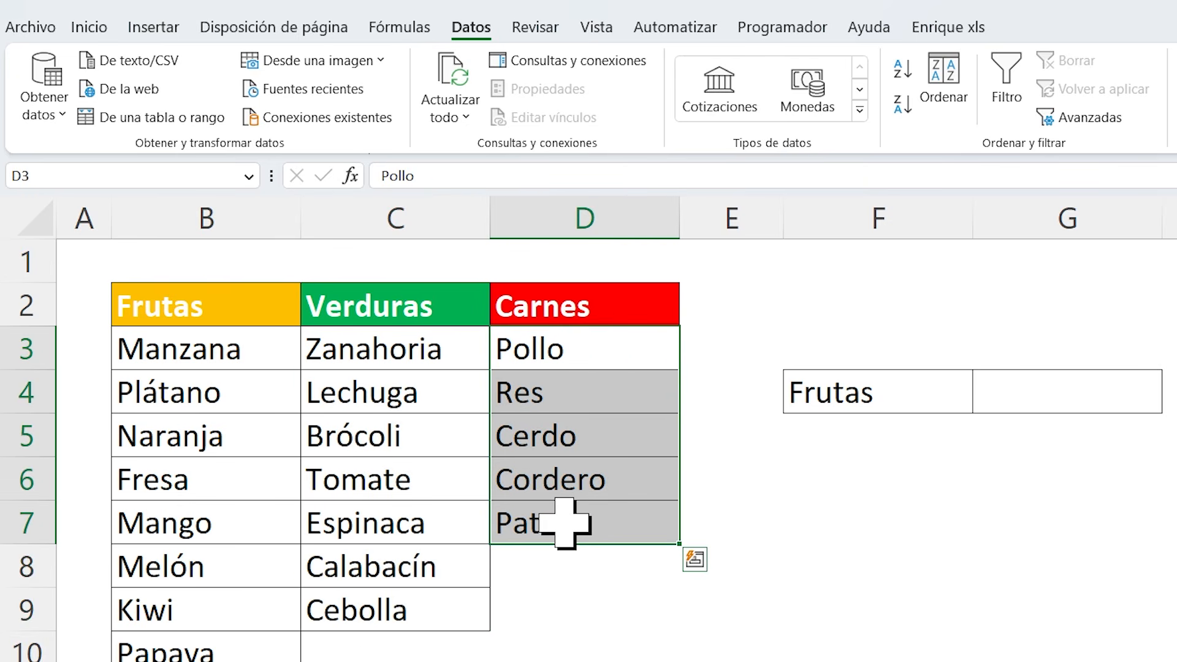
left_click(57, 173)
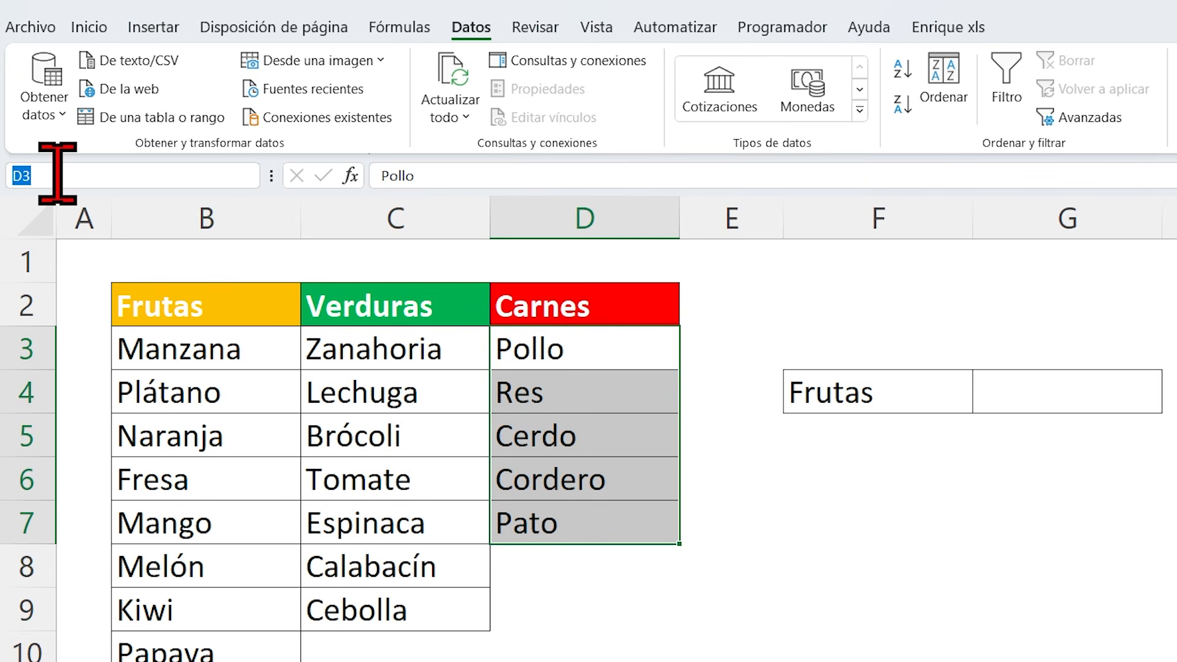
key("Caps_Lock")
type("C")
key("Caps_Lock")
type("a")
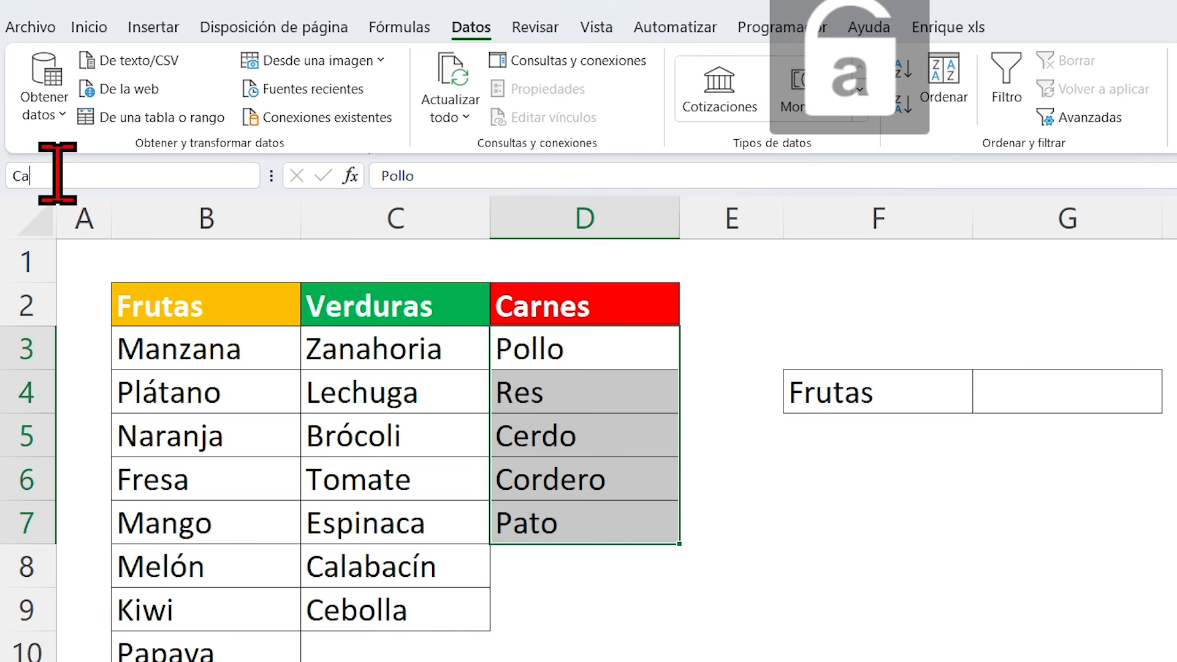
type("rnes")
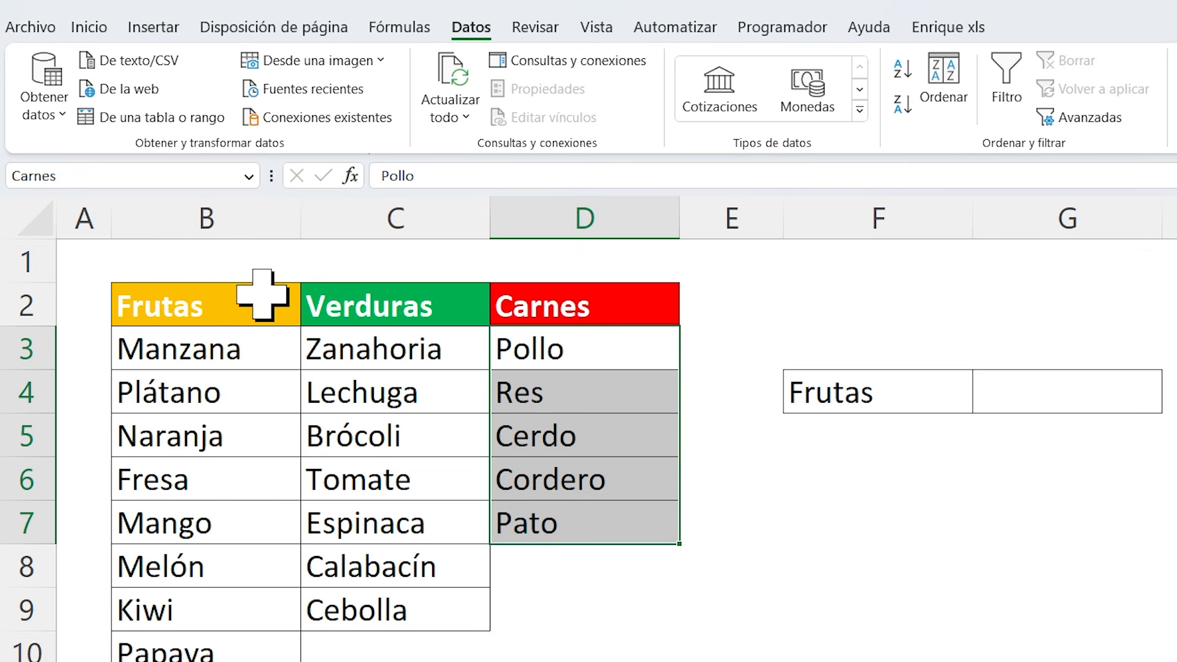
- Check the defined names by jumping to the Verduras range and to the Frutas range
left_click(249, 177)
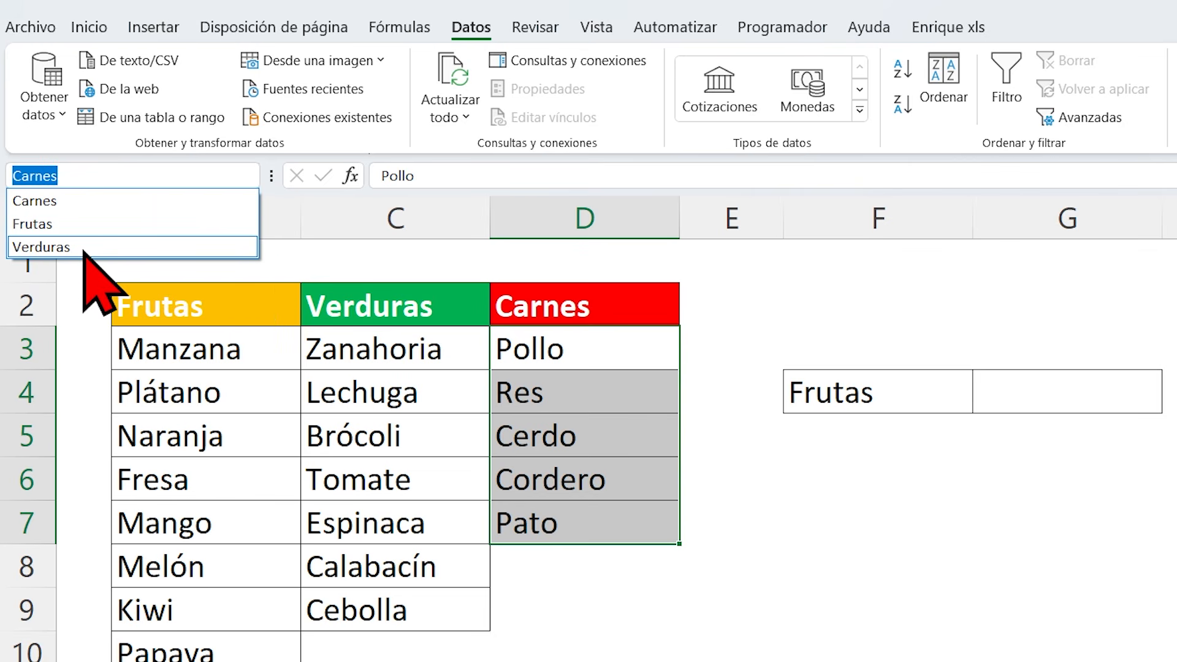
left_click(84, 247)
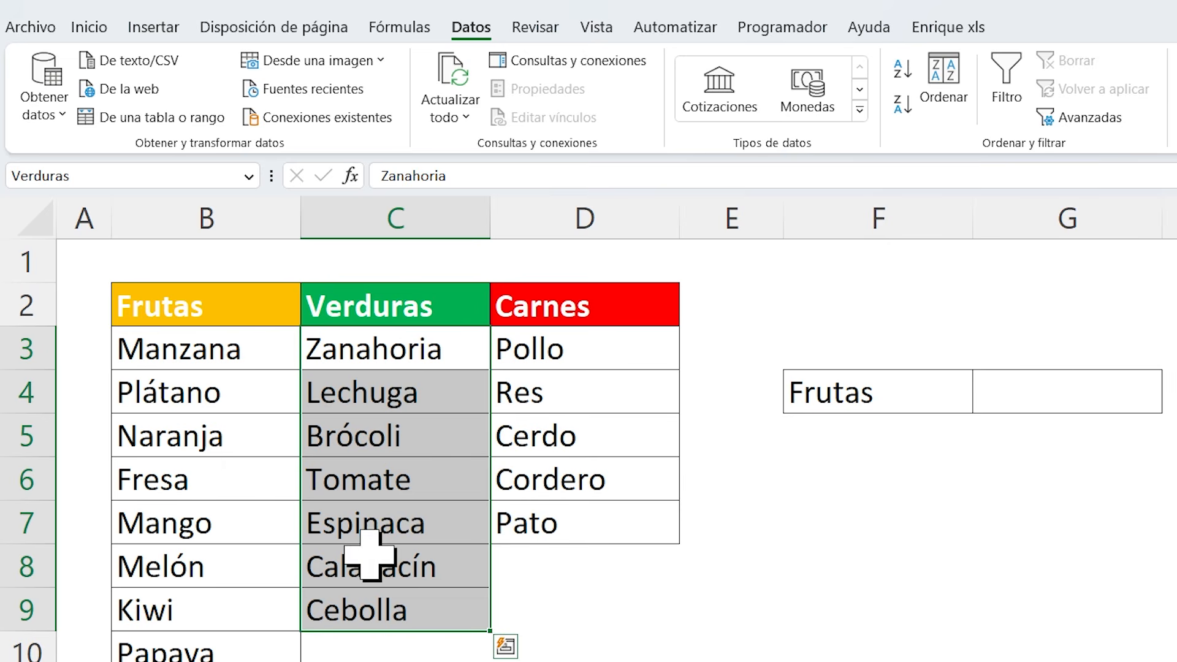
left_click(244, 178)
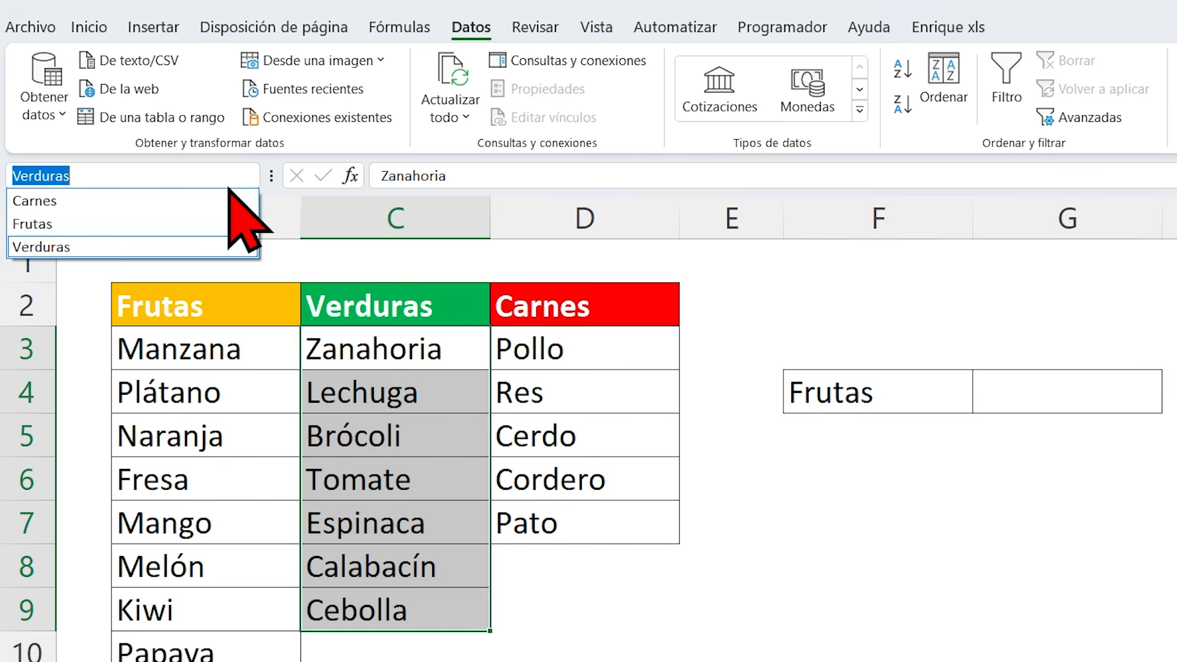
left_click(86, 226)
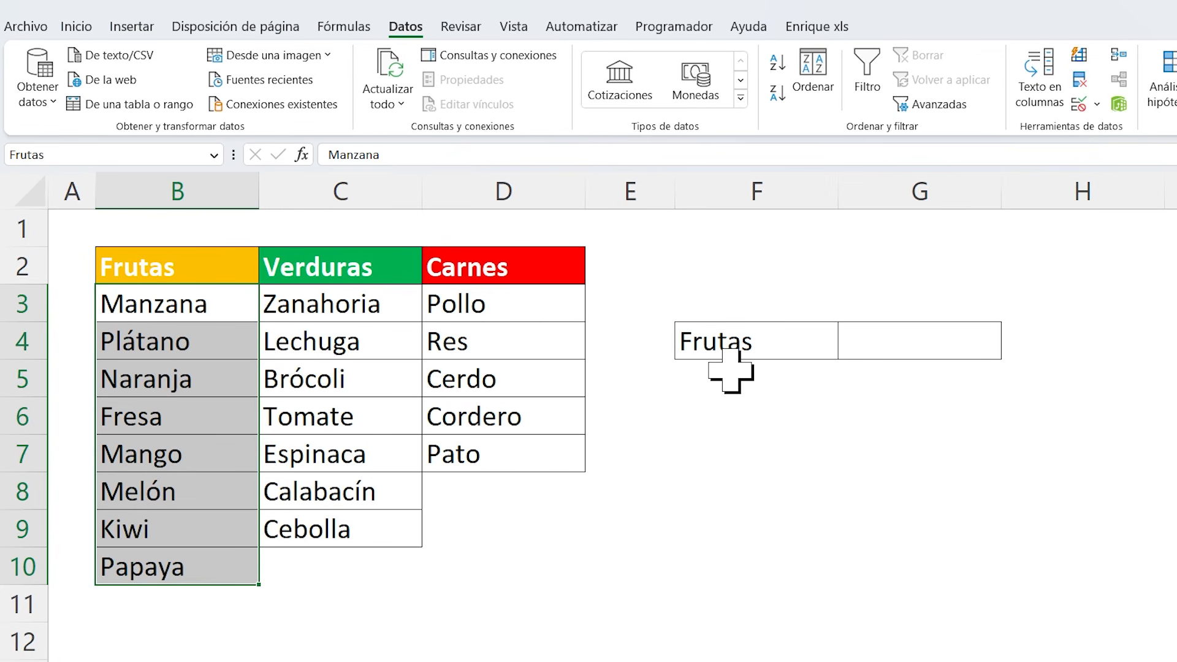
- Start data validation for cell G4 and set the allowed criterion to Lista
left_click(916, 340)
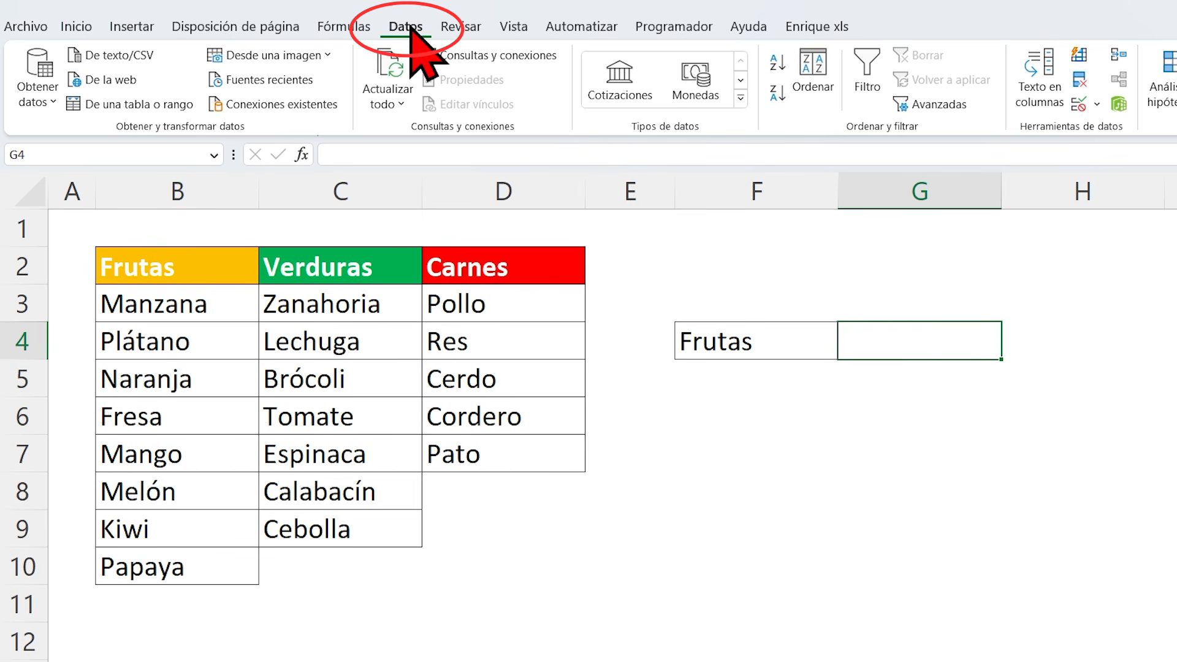
left_click(1079, 105)
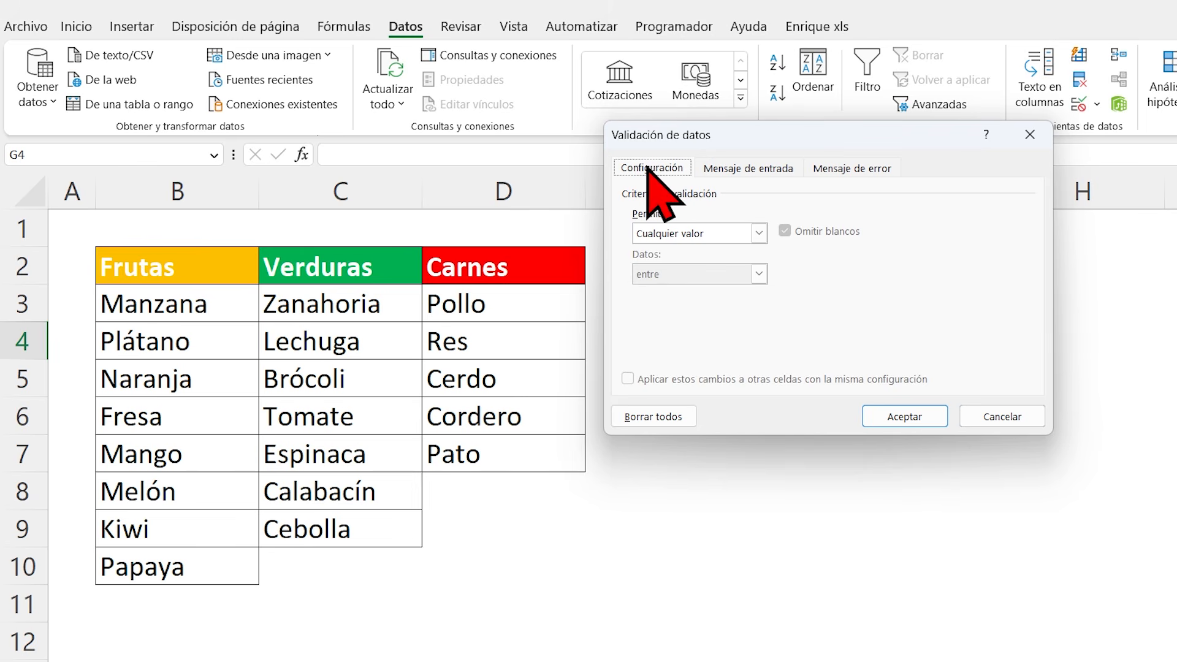
left_click(750, 237)
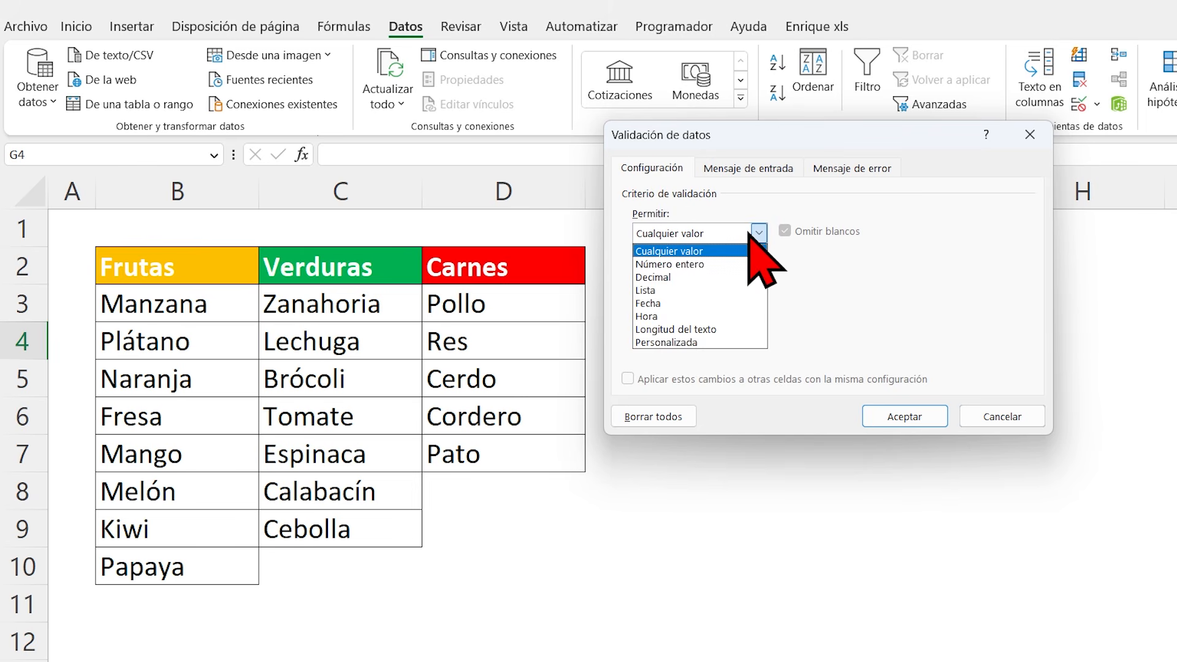
left_click(664, 290)
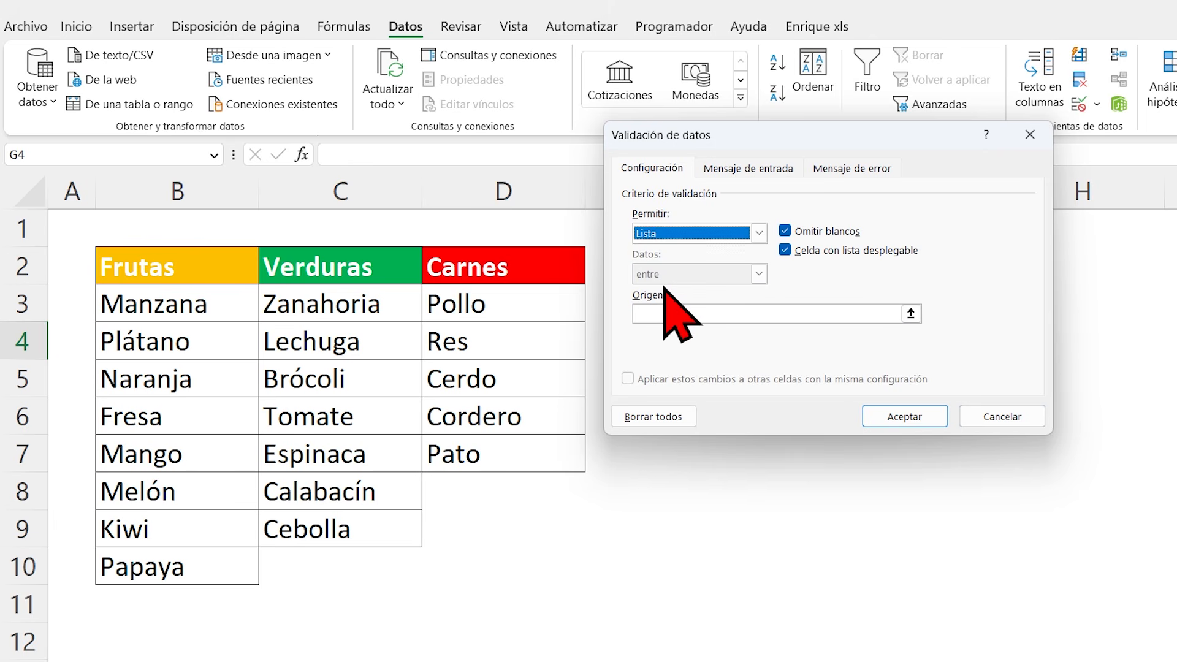
- Enter =INDIRECTO($F$4) as the source of the G4 validation list and apply the validation
left_click(645, 314)
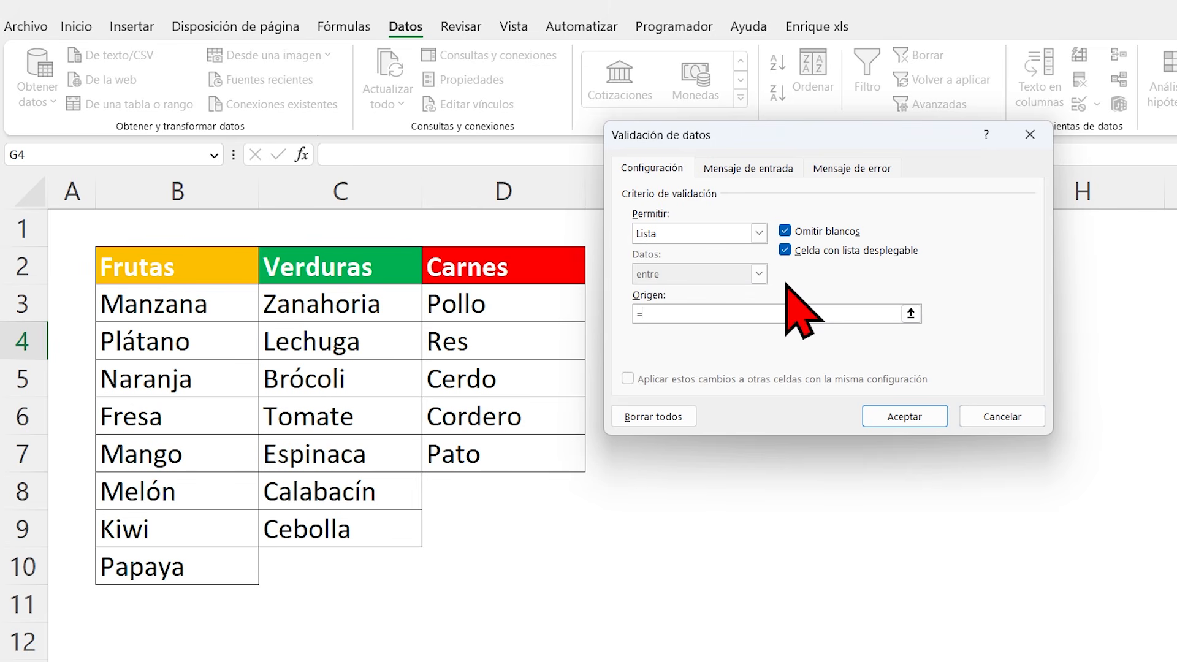
key("Caps_Lock")
type("INDIRECTO(")
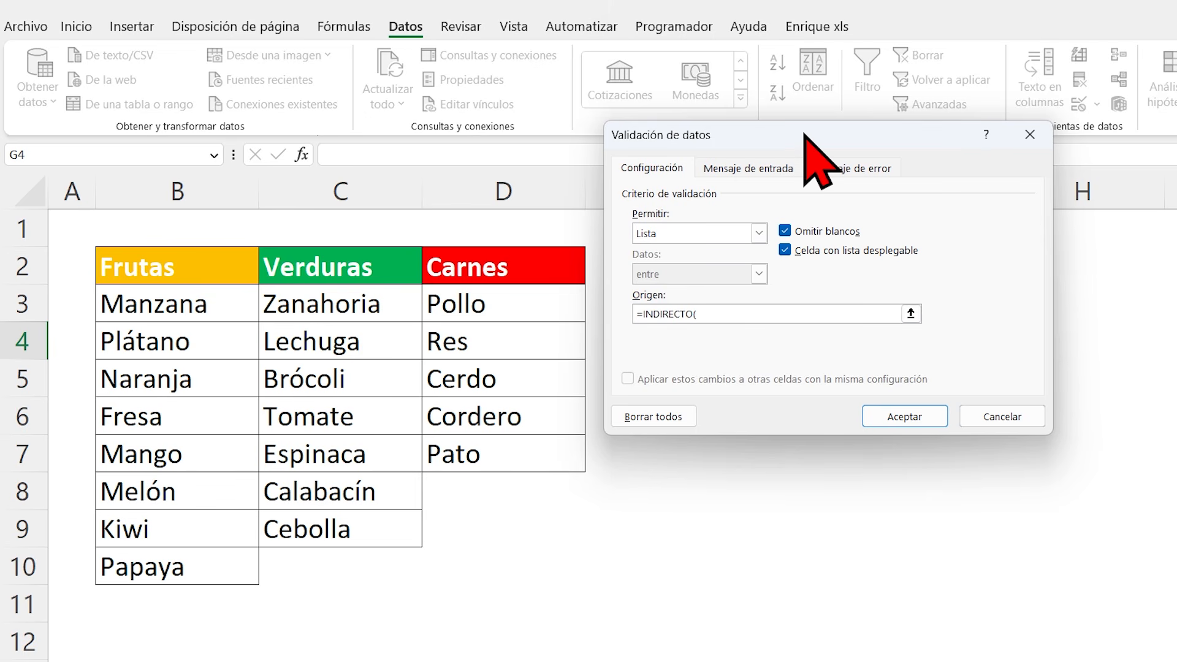
left_click_drag(803, 134, 479, 173)
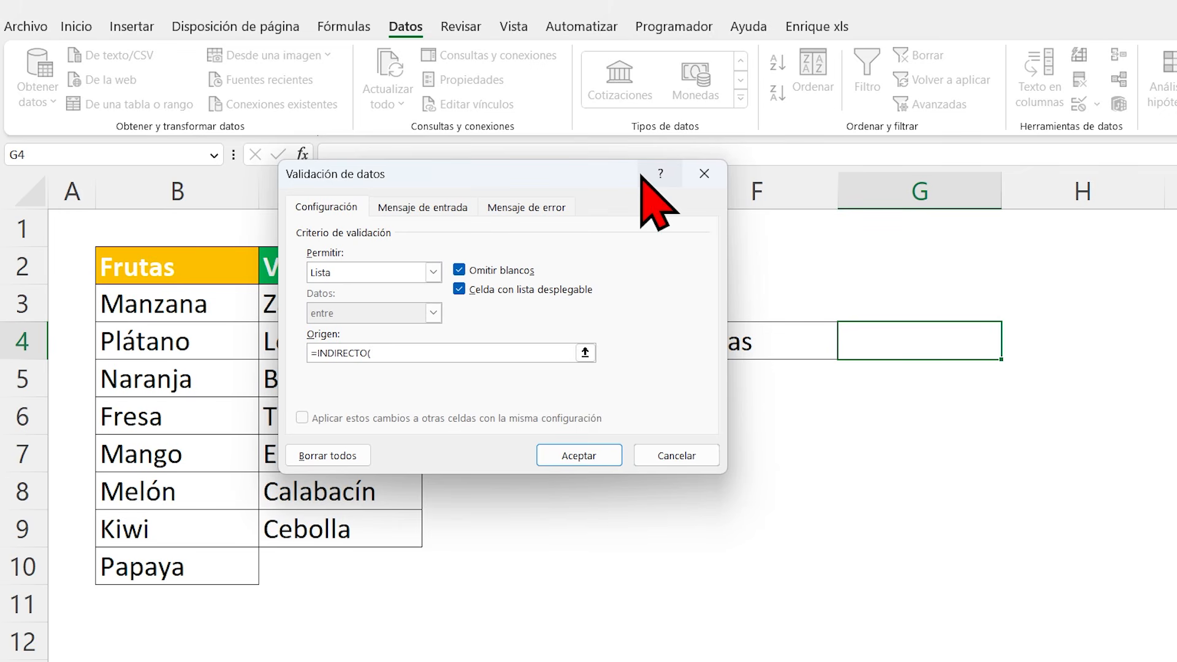
left_click_drag(600, 175, 479, 166)
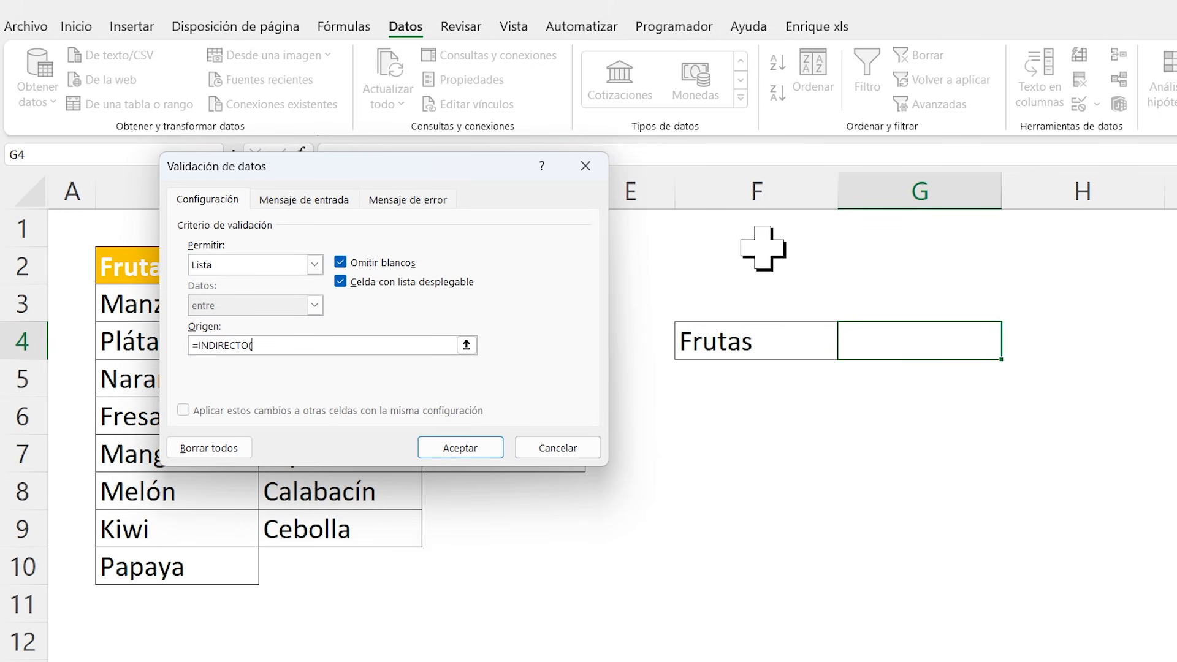
left_click(734, 340)
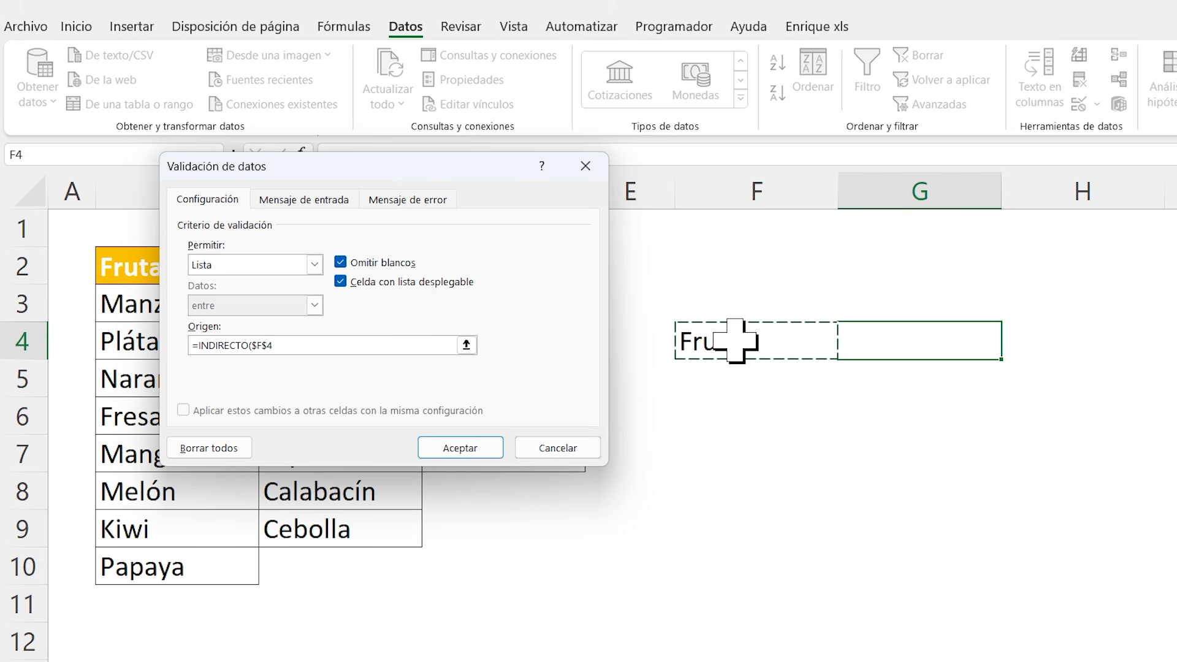
type(")")
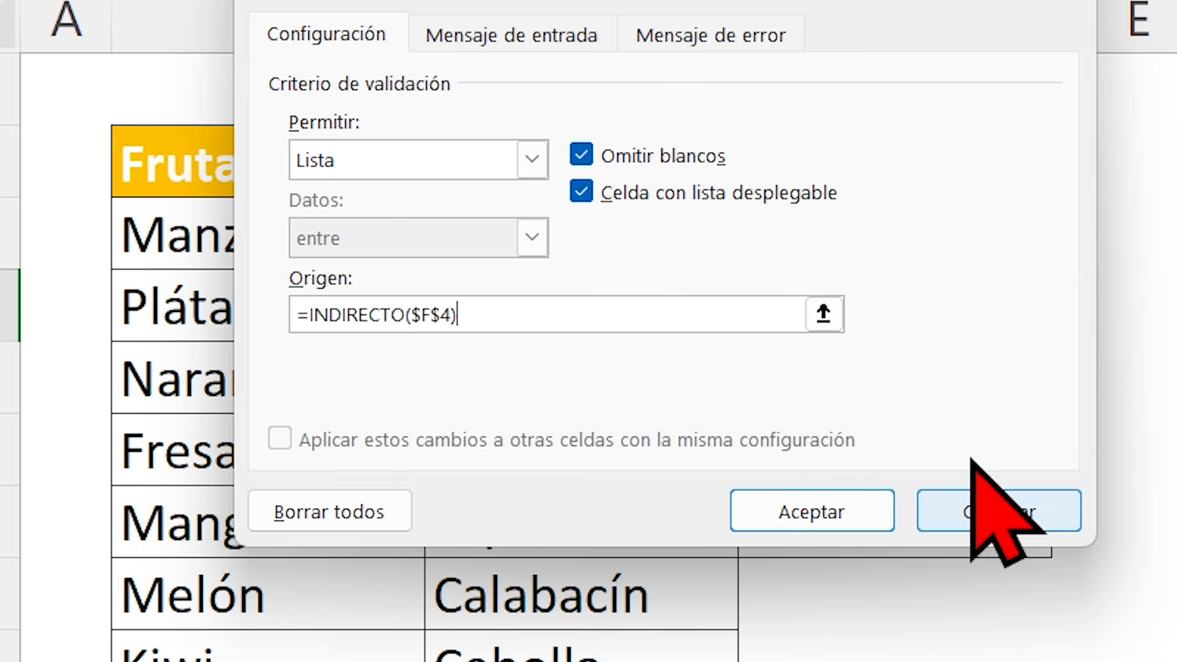
left_click(829, 514)
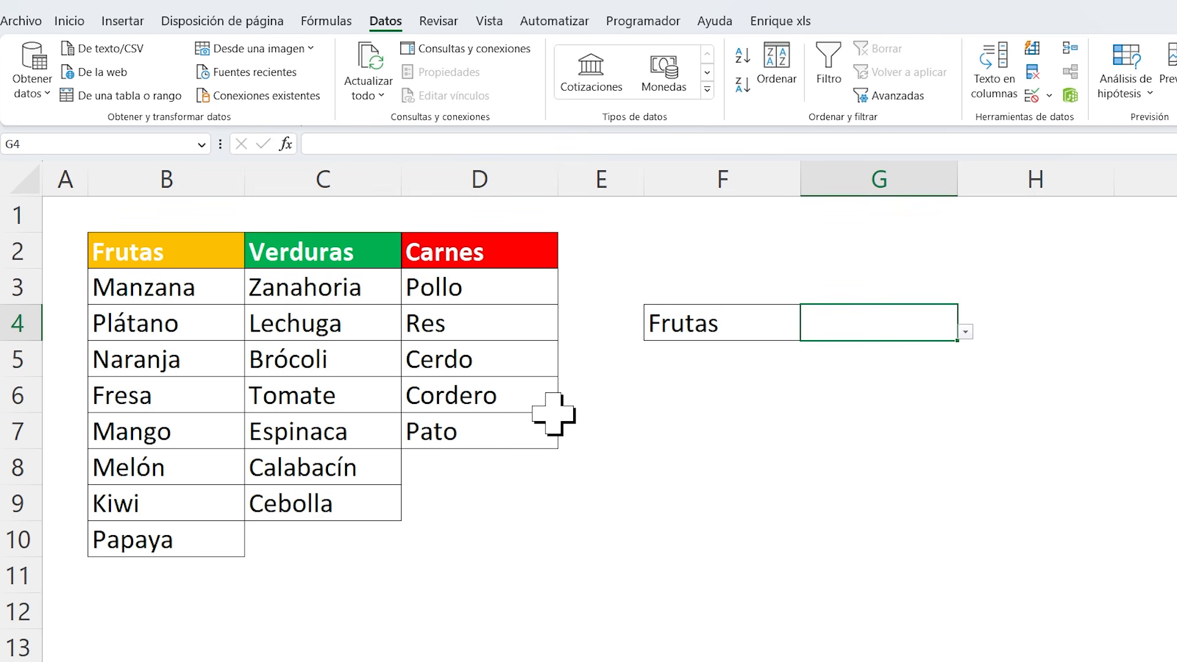
- View the items G4 offers for Frutas, and change the category in F4 to Carnes
left_click(965, 333)
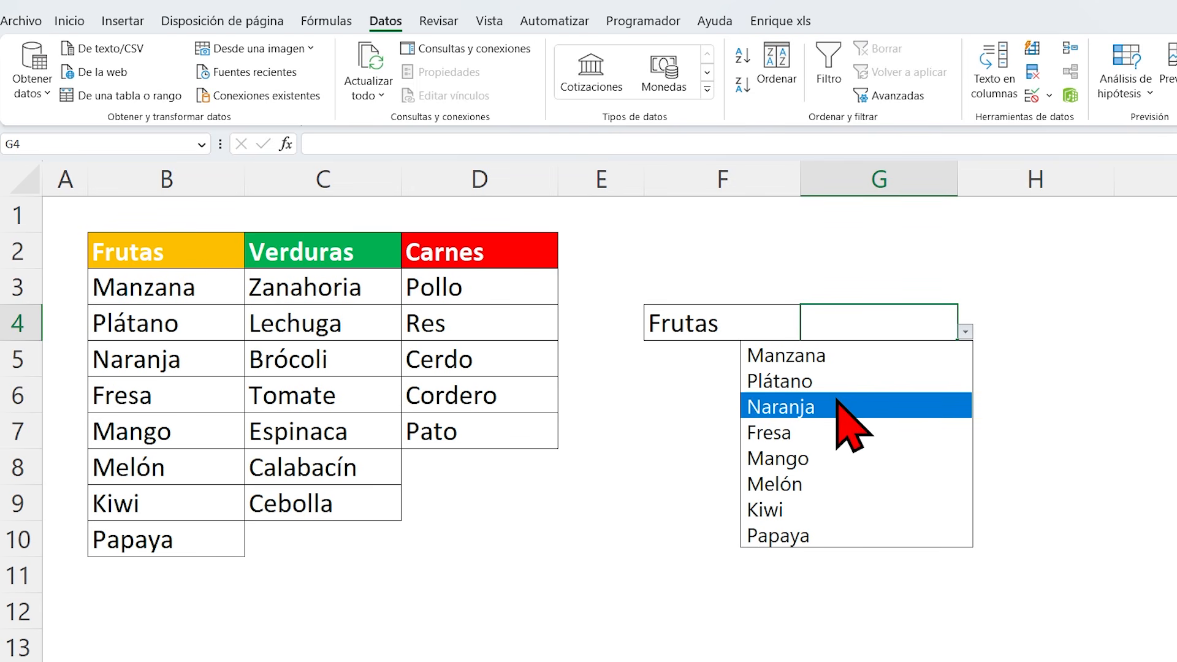
left_click(646, 392)
left_click(709, 336)
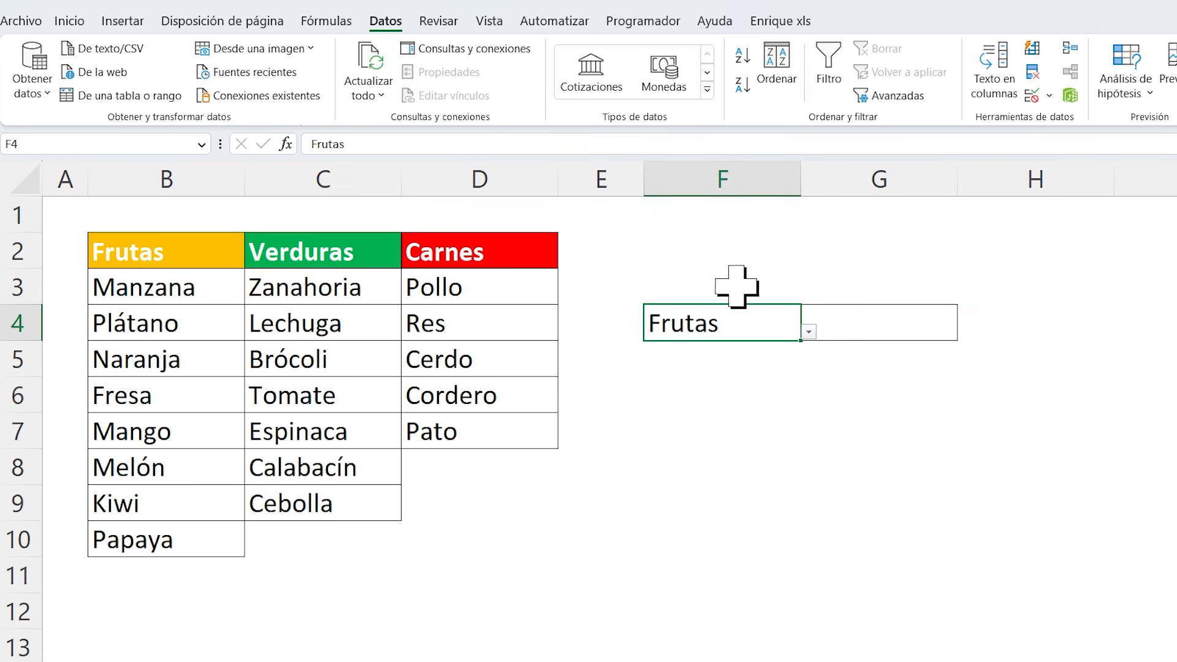
left_click(808, 332)
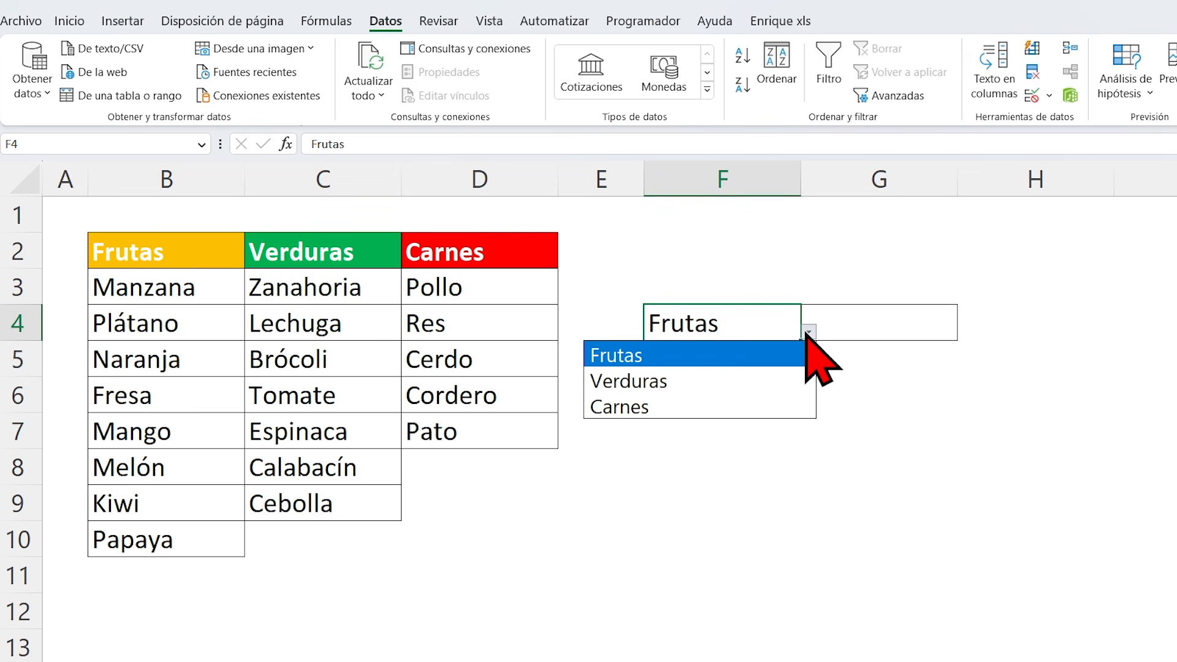
left_click(686, 409)
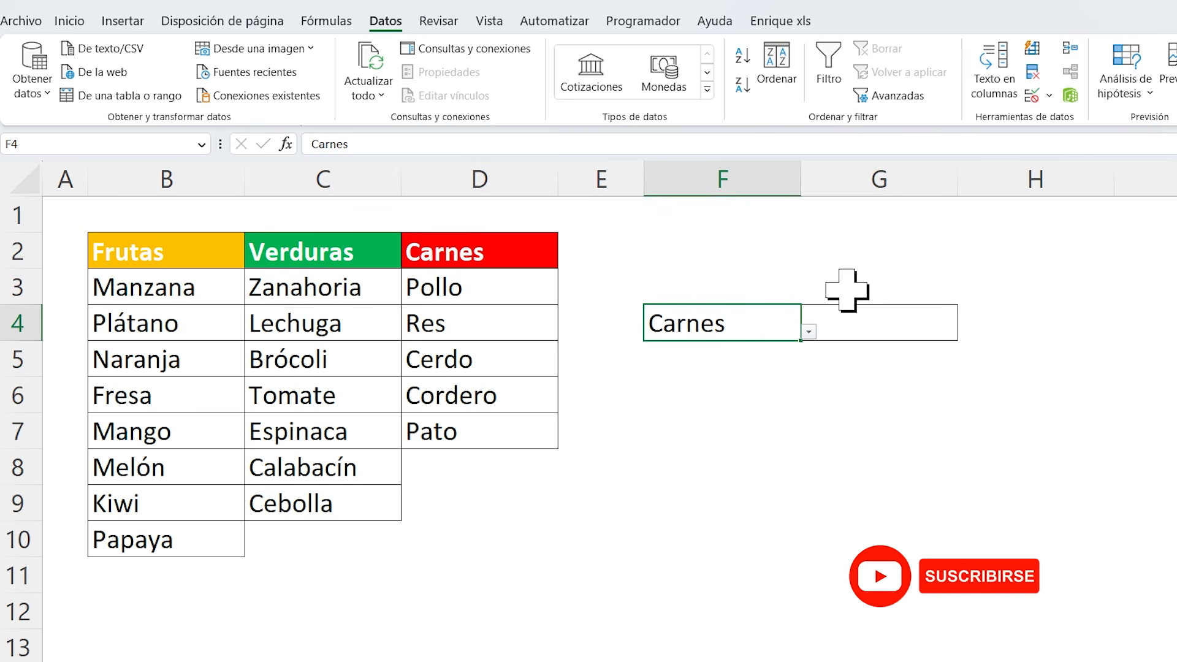
- Open the drop-down list in G4 to check the items offered for Carnes
left_click(898, 323)
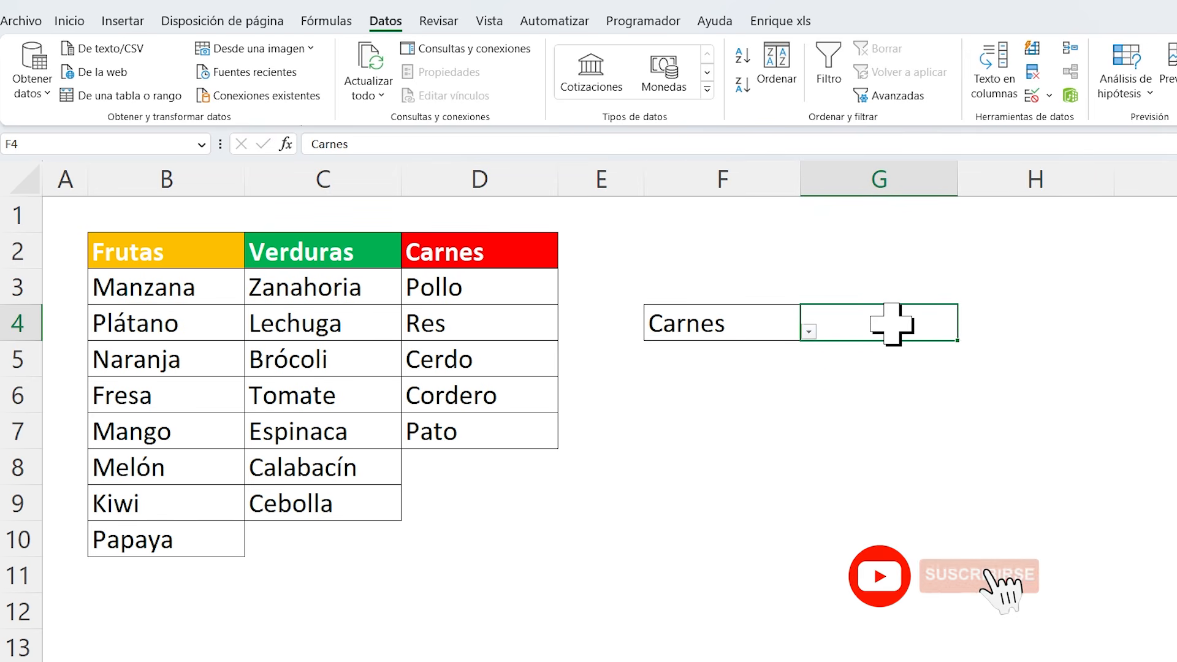
left_click(972, 331)
left_click(854, 323)
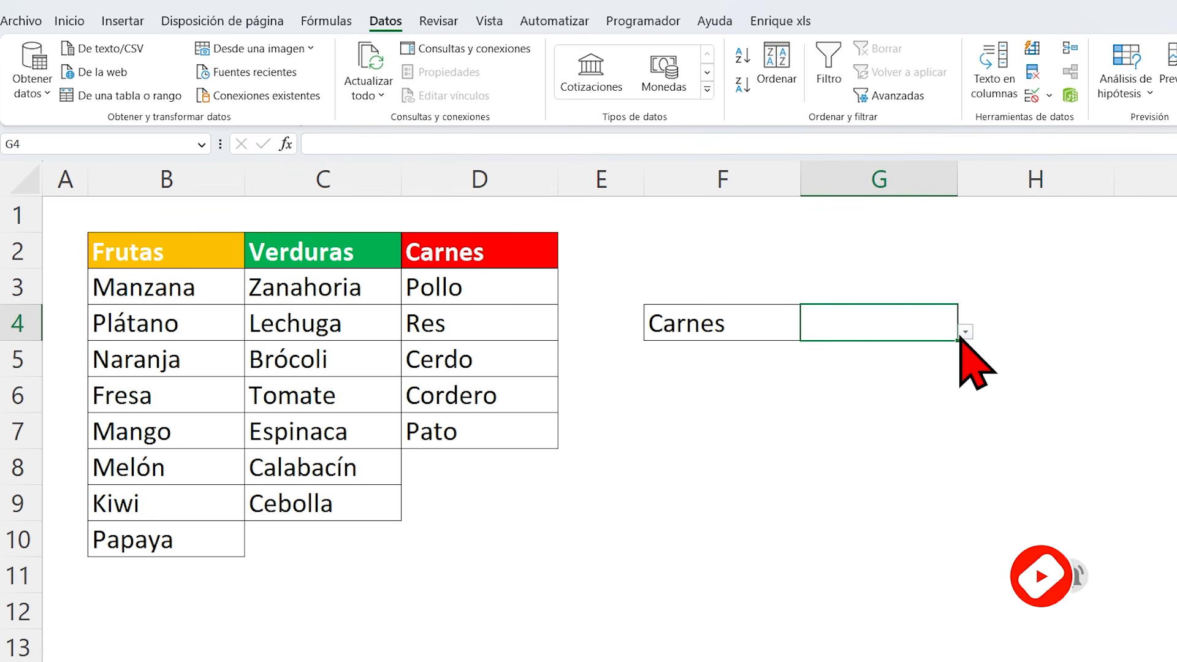
left_click(964, 333)
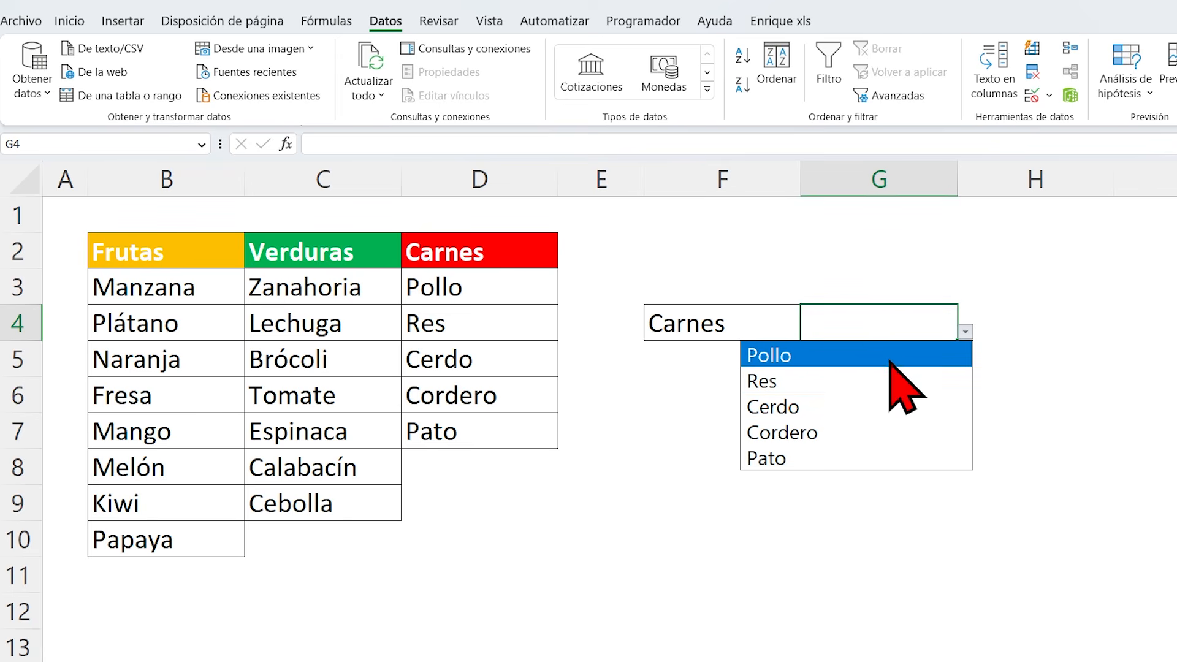